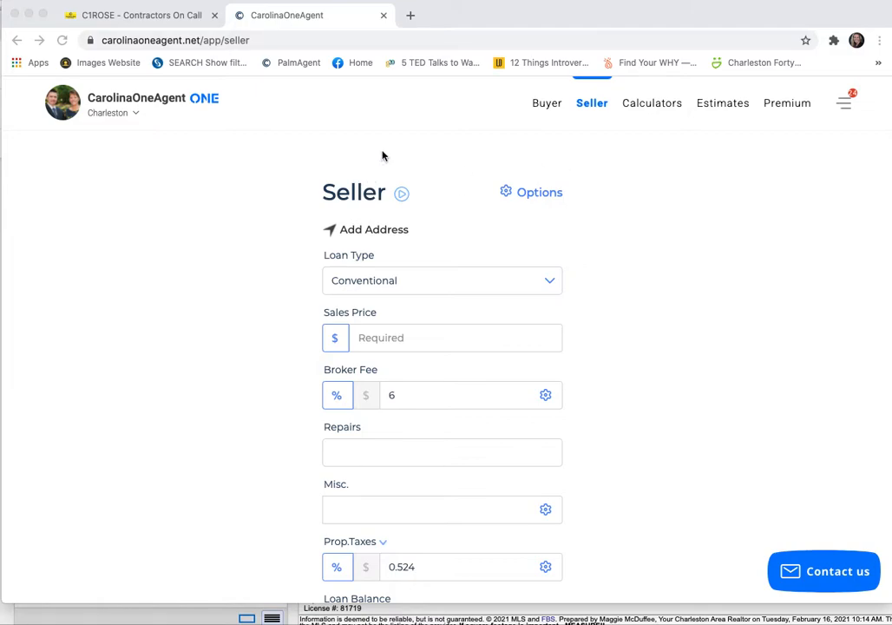
- Open the seller net sheet form and fill in the property address from the matching North Charleston suggestion
{"action": "left_click", "coordinate": [595, 106]}
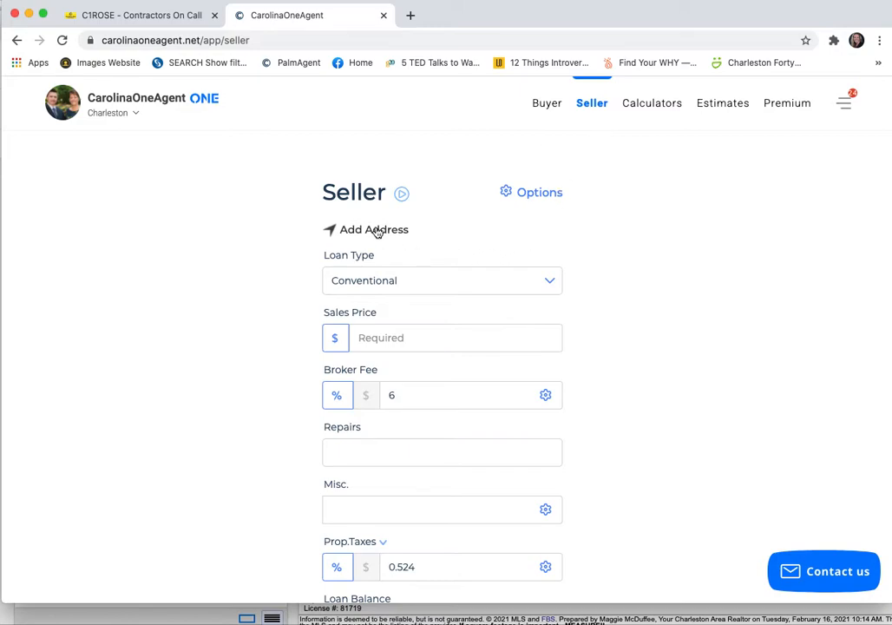
{"action": "left_click", "coordinate": [373, 229]}
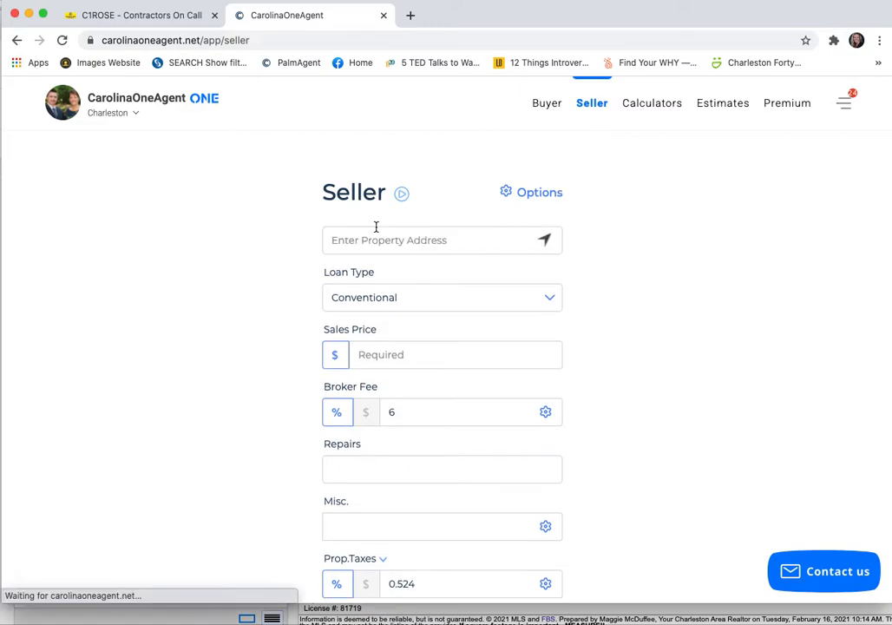
{"action": "left_click", "coordinate": [365, 242]}
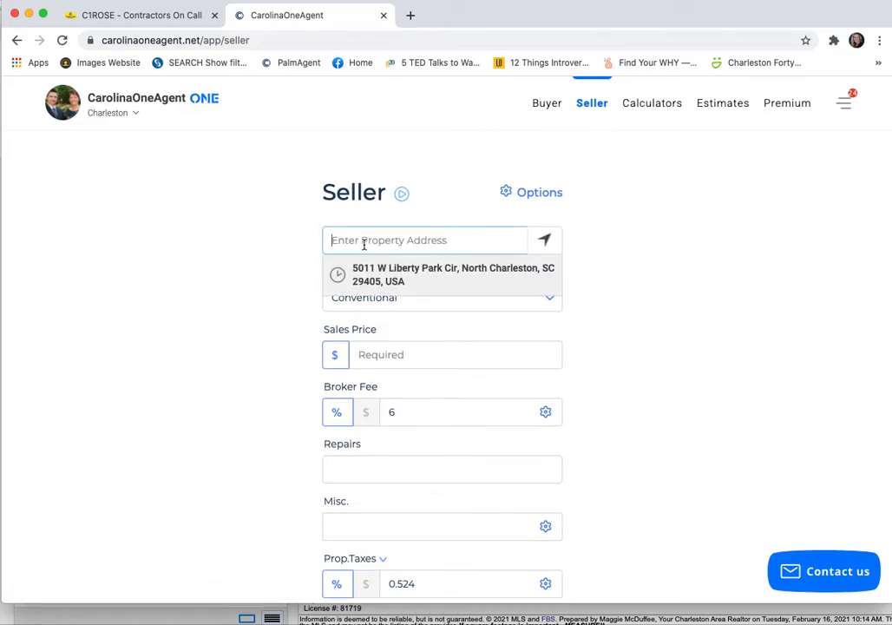
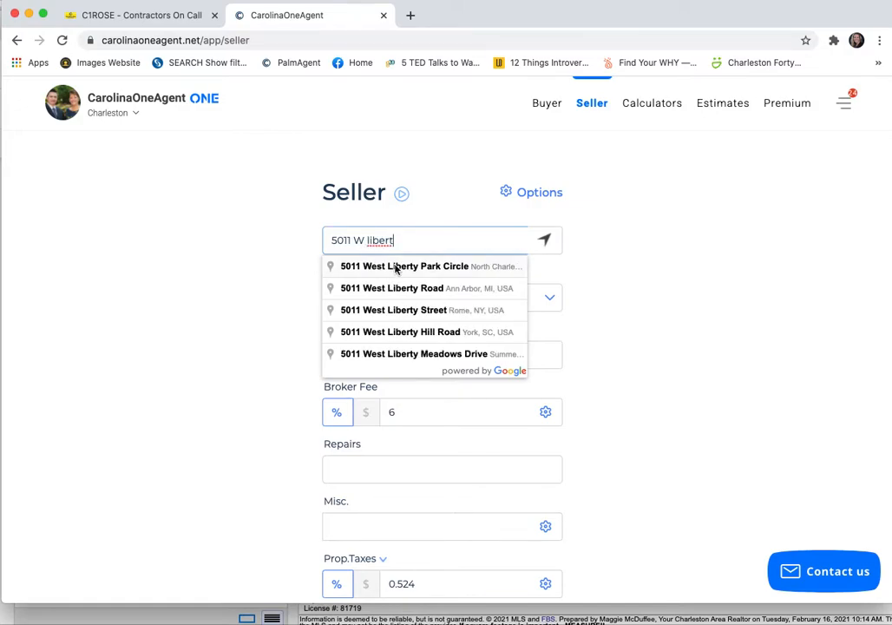
{"action": "left_click", "coordinate": [396, 268]}
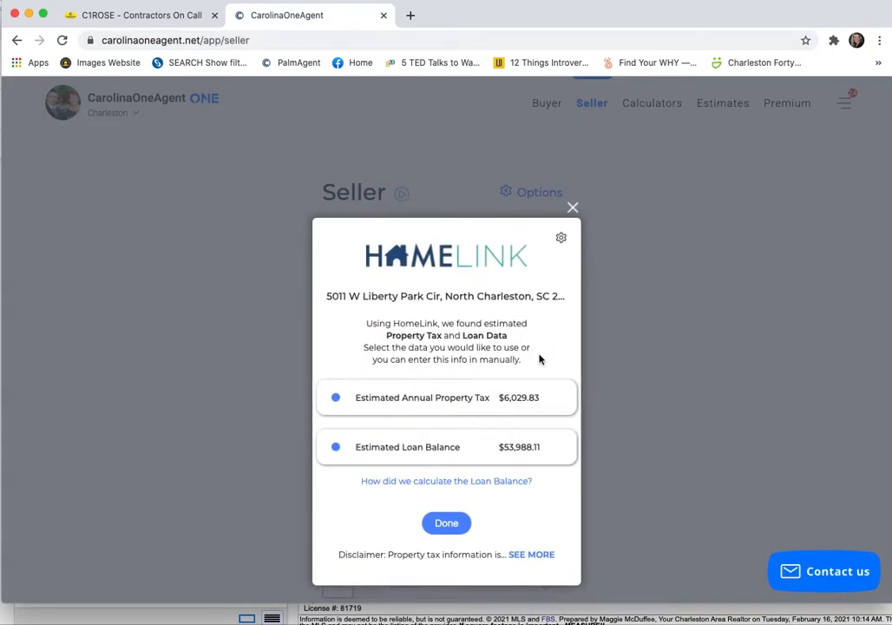
- Accept only HomeLink's estimated annual property tax, leaving the estimated loan balance out
{"action": "left_click", "coordinate": [399, 397]}
{"action": "left_click", "coordinate": [366, 450]}
{"action": "left_click", "coordinate": [340, 408]}
{"action": "left_click", "coordinate": [446, 525]}
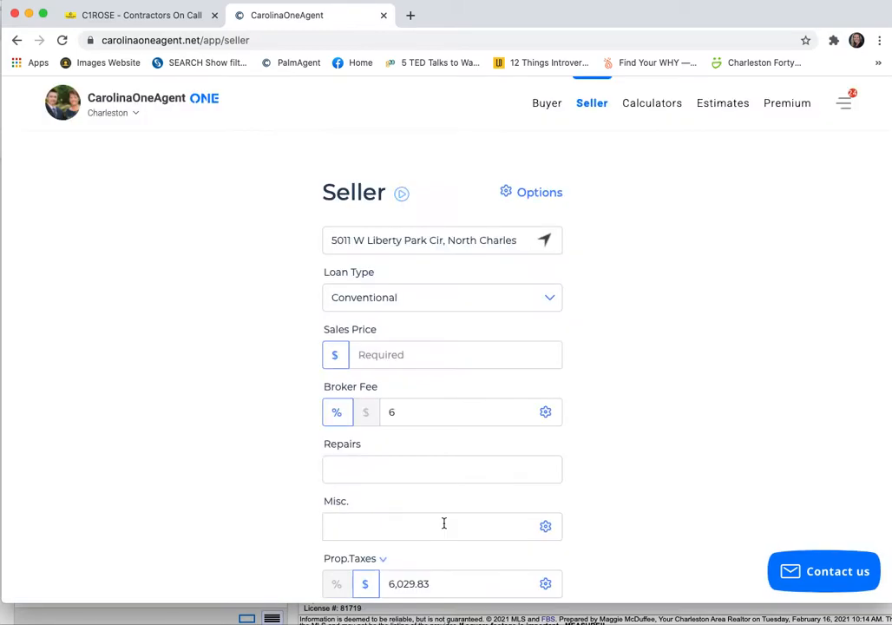
- Keep the loan type as Conventional and set the sales price to $475,000
{"action": "left_click", "coordinate": [424, 299]}
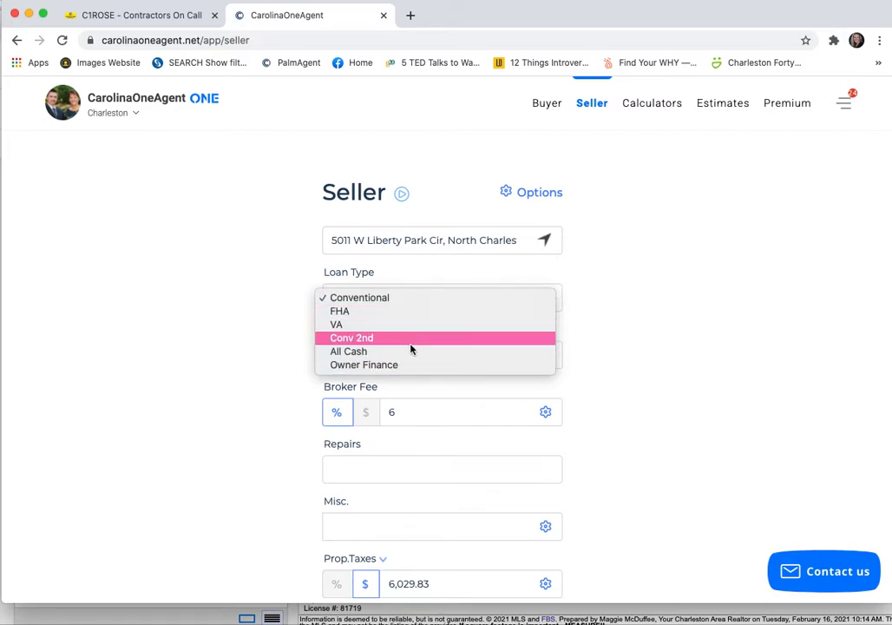
{"action": "left_click", "coordinate": [406, 300]}
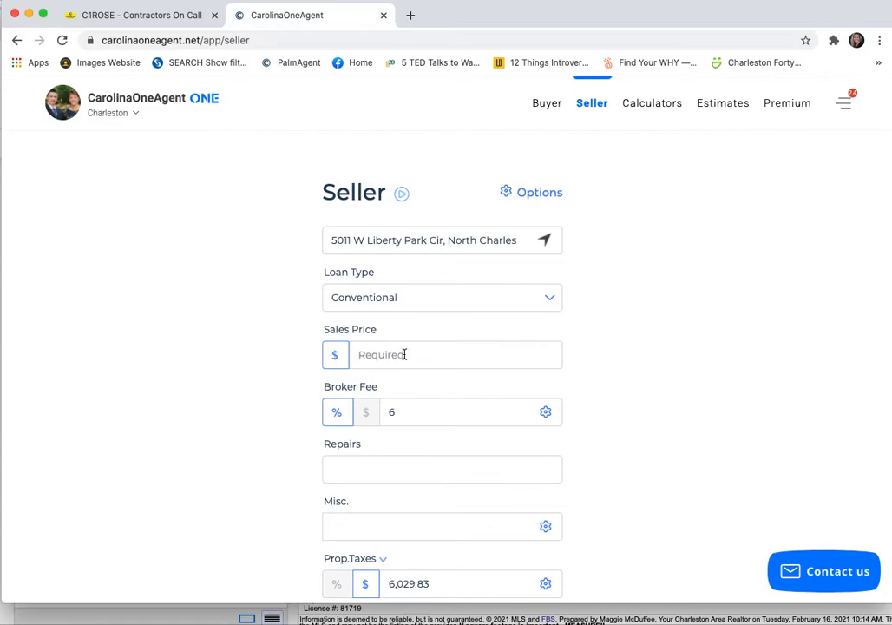
{"action": "left_click", "coordinate": [404, 354]}
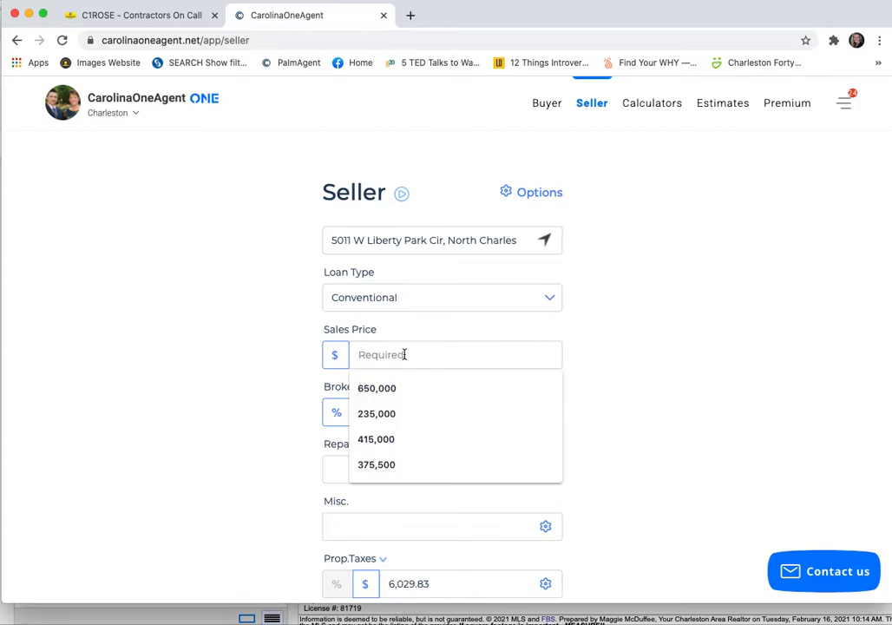
{"action": "type", "text": "475,000"}
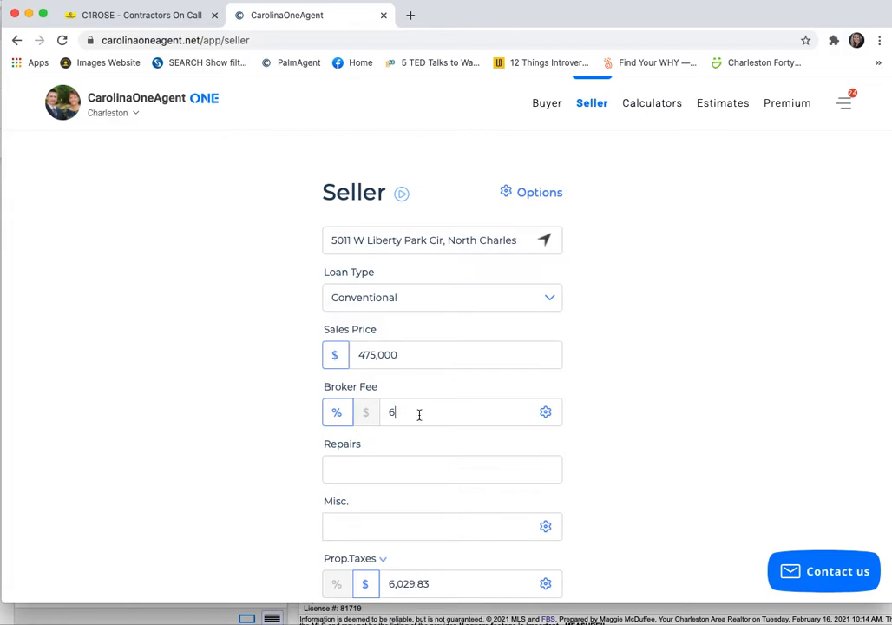
- Set the seller's repairs amount to 2,500
{"action": "scroll", "coordinate": [419, 415], "scroll_direction": "down", "scroll_amount": 3}
{"action": "left_click", "coordinate": [400, 377]}
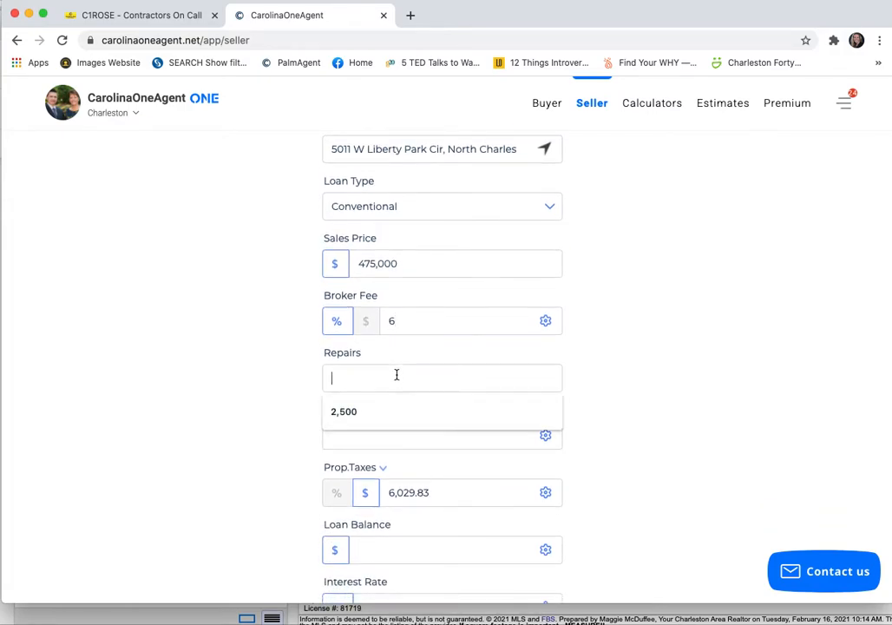
{"action": "left_click", "coordinate": [617, 374]}
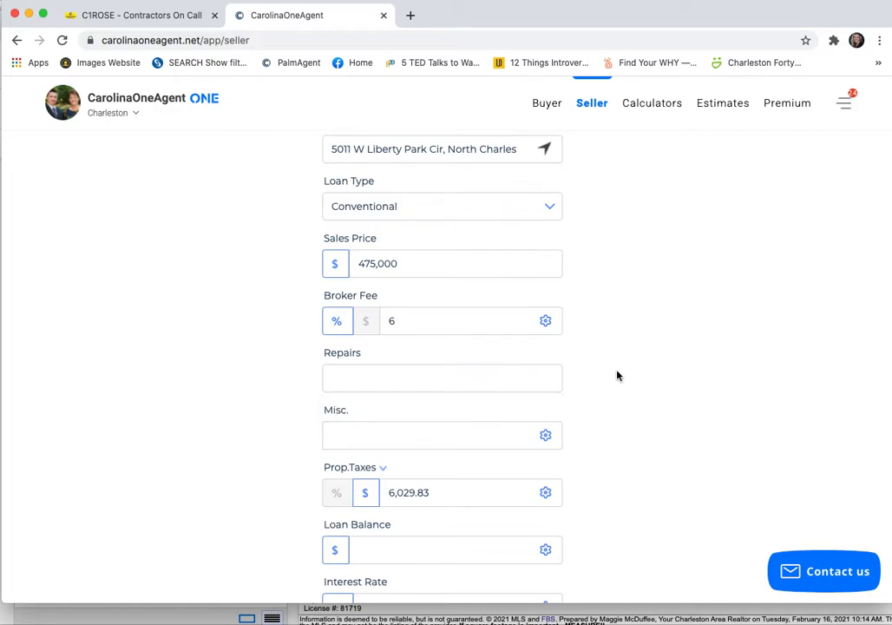
{"action": "left_click", "coordinate": [447, 379]}
{"action": "type", "text": "2500"}
- Set the seller's miscellaneous costs to $12,000
{"action": "scroll", "coordinate": [490, 390], "scroll_direction": "down", "scroll_amount": 1}
{"action": "left_click_drag", "start_coordinate": [349, 376], "coordinate": [320, 375]}
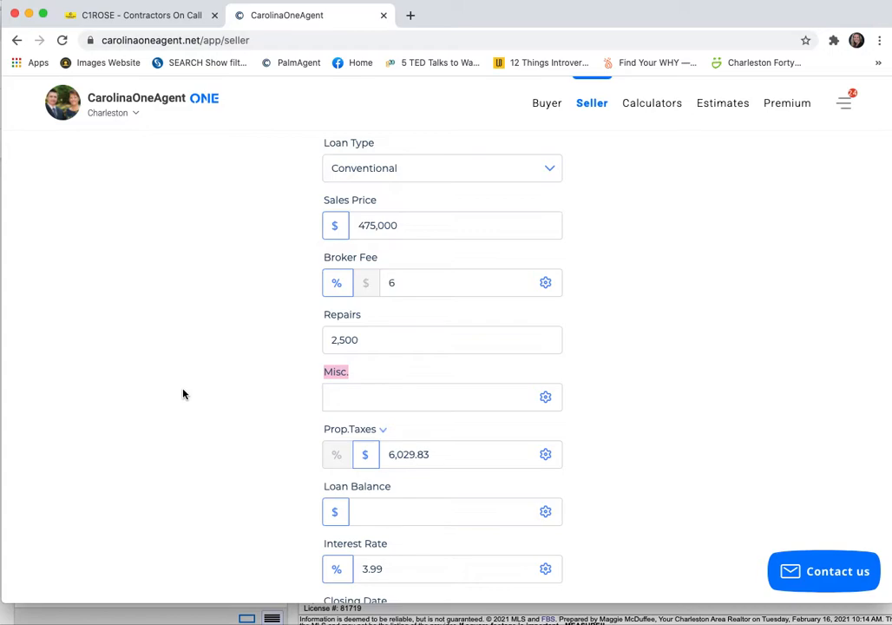
{"action": "left_click", "coordinate": [348, 394]}
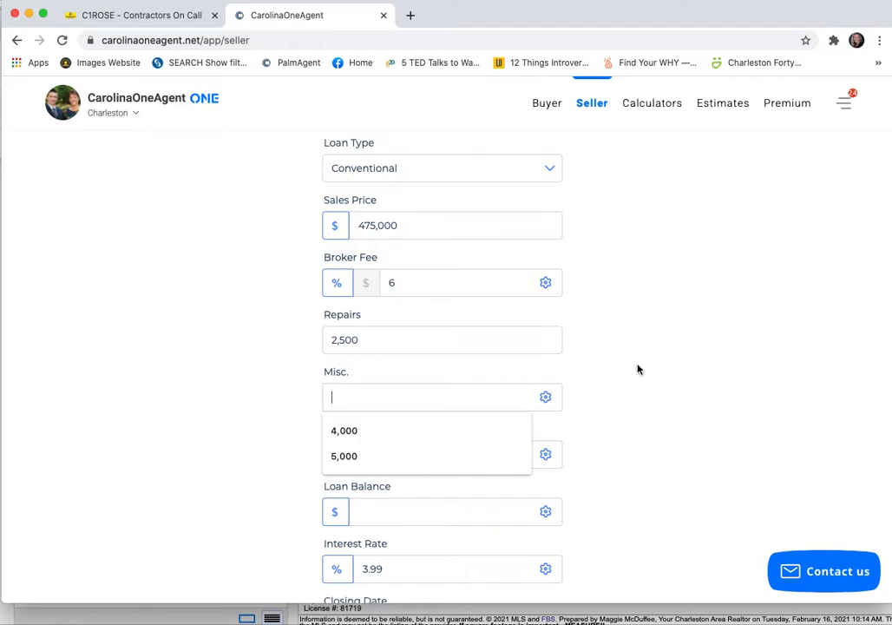
{"action": "type", "text": "12,00"}
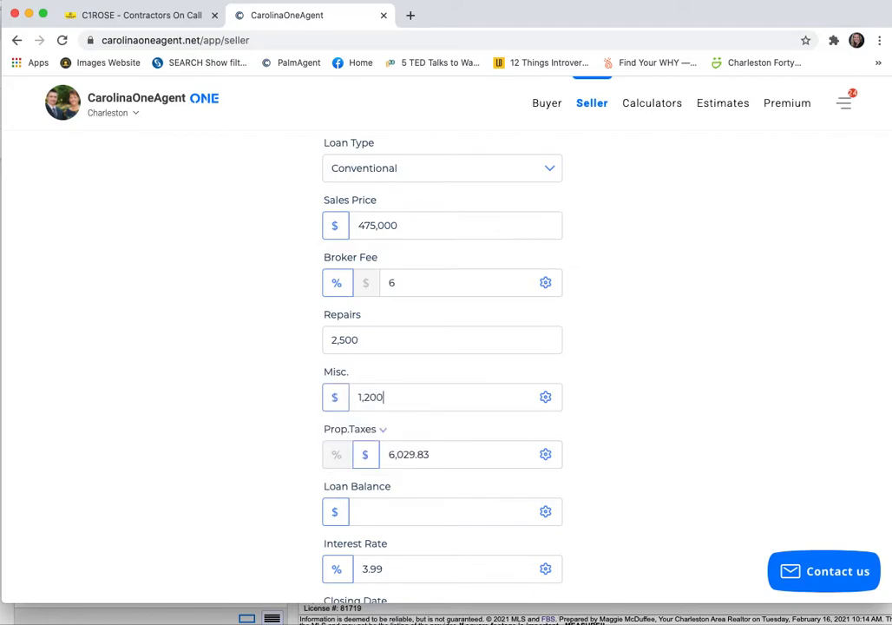
{"action": "type", "text": "0"}
- Set the seller's loan balance to $327,500
{"action": "scroll", "coordinate": [489, 382], "scroll_direction": "down", "scroll_amount": 1}
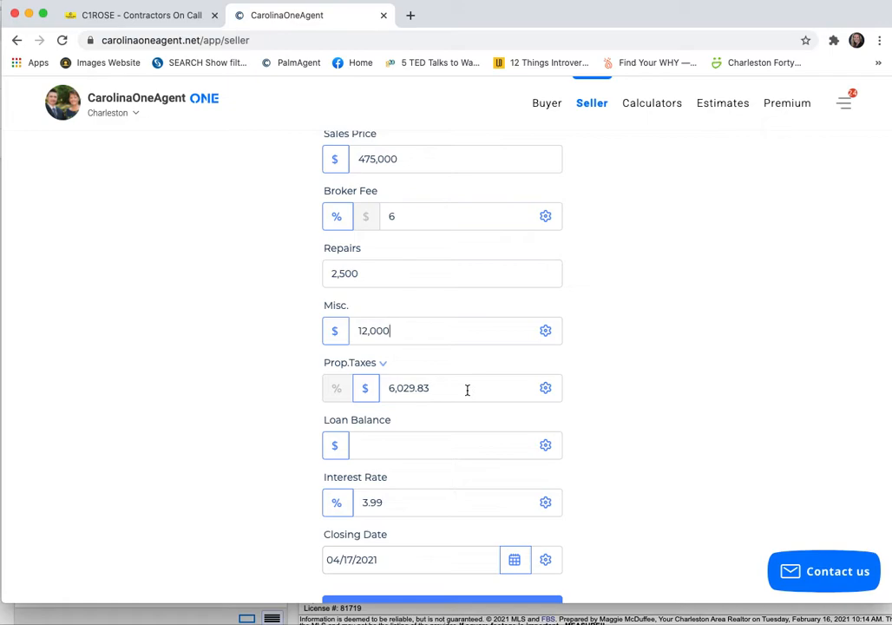
{"action": "left_click", "coordinate": [414, 441]}
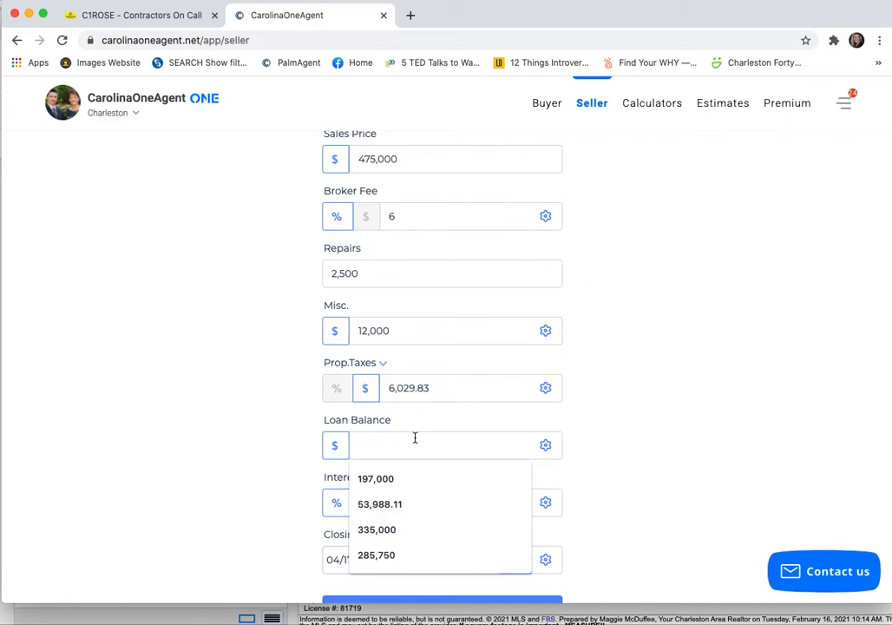
{"action": "type", "text": "32"}
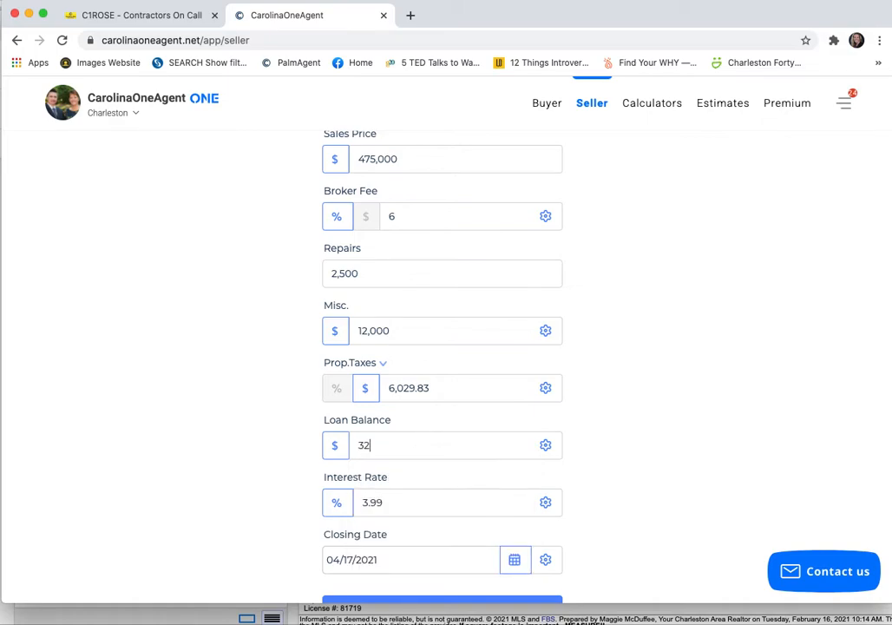
{"action": "type", "text": "7,500"}
- Change the loan's interest rate to 5.25 percent
{"action": "scroll", "coordinate": [395, 451], "scroll_direction": "down", "scroll_amount": 1}
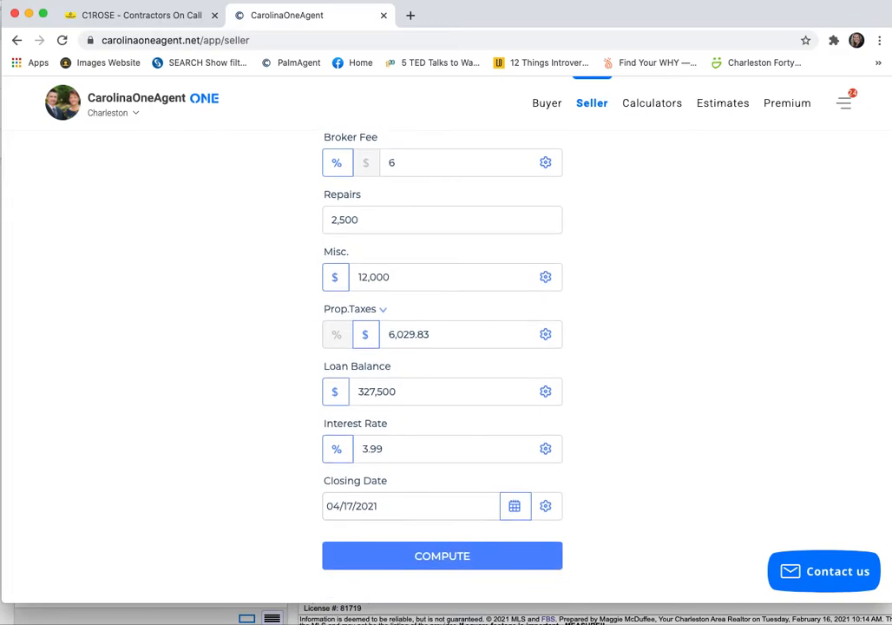
{"action": "left_click", "coordinate": [395, 449]}
{"action": "key", "text": "BackSpace"}
{"action": "key", "text": "BackSpace"}
{"action": "key", "text": "BackSpace"}
{"action": "key", "text": "BackSpace"}
{"action": "type", "text": "2"}
{"action": "key", "text": "BackSpace"}
{"action": "type", "text": "5.25"}
- Set the closing date to 04/20/2021 and compute the seller net sheet
{"action": "left_click", "coordinate": [431, 506]}
{"action": "scroll", "coordinate": [435, 503], "scroll_direction": "down", "scroll_amount": 2}
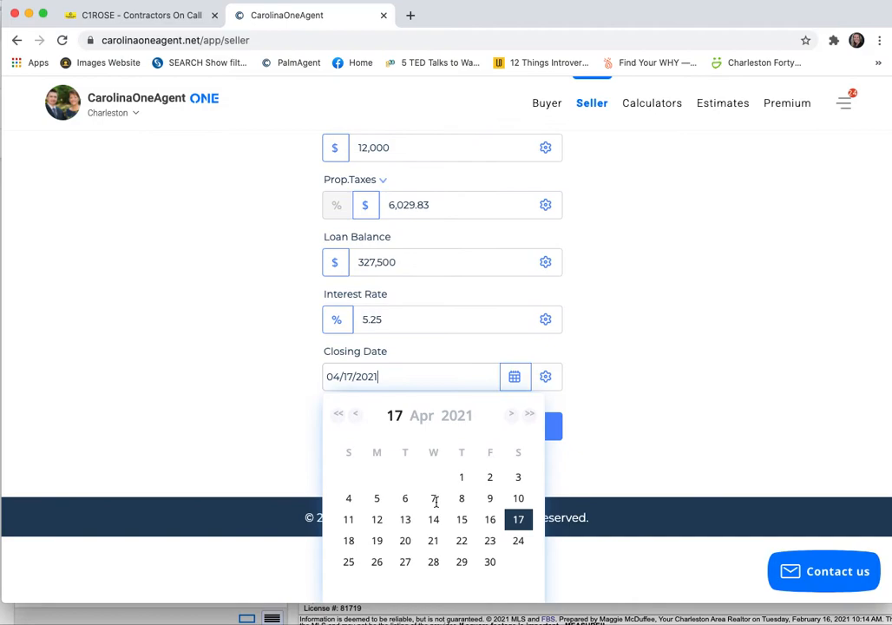
{"action": "left_click", "coordinate": [406, 541]}
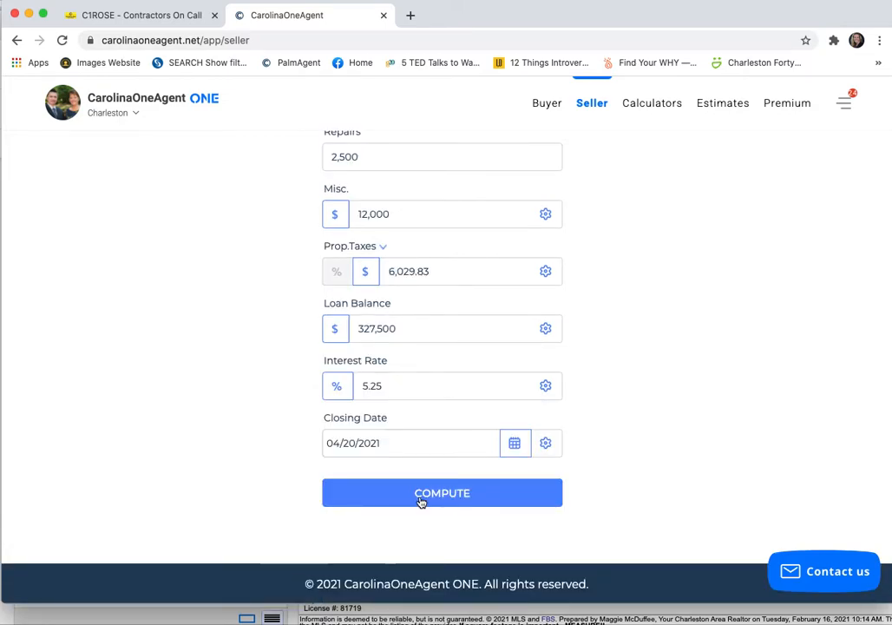
{"action": "left_click", "coordinate": [420, 502]}
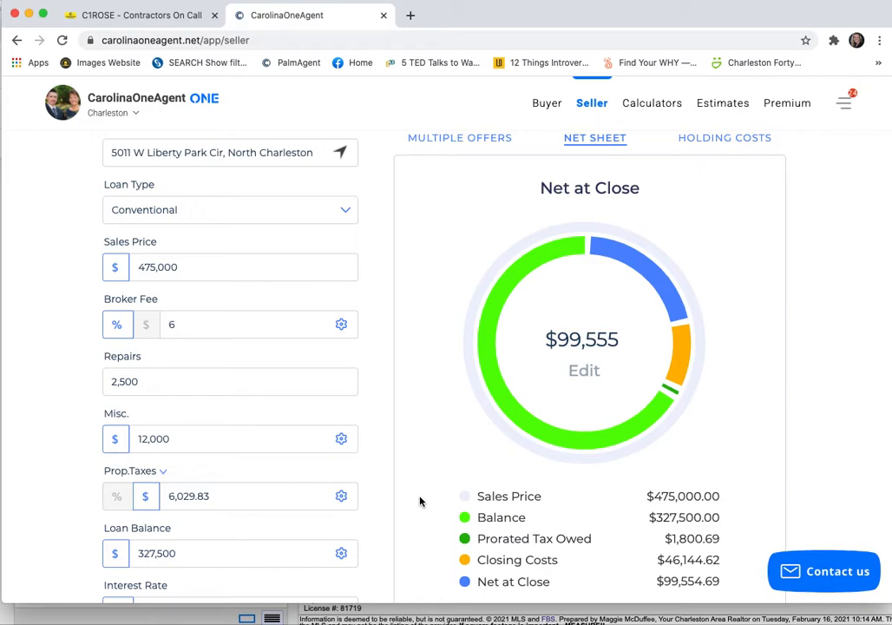
- Review the computed net sheet and start a new offer in the Multiple Offers comparison
{"action": "scroll", "coordinate": [420, 501], "scroll_direction": "up", "scroll_amount": 2}
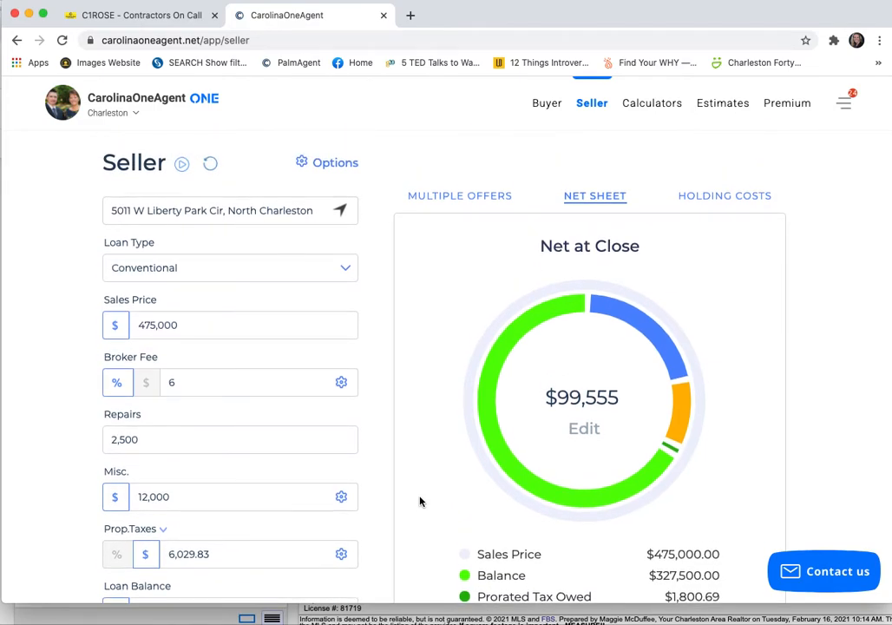
{"action": "scroll", "coordinate": [420, 501], "scroll_direction": "down", "scroll_amount": 5}
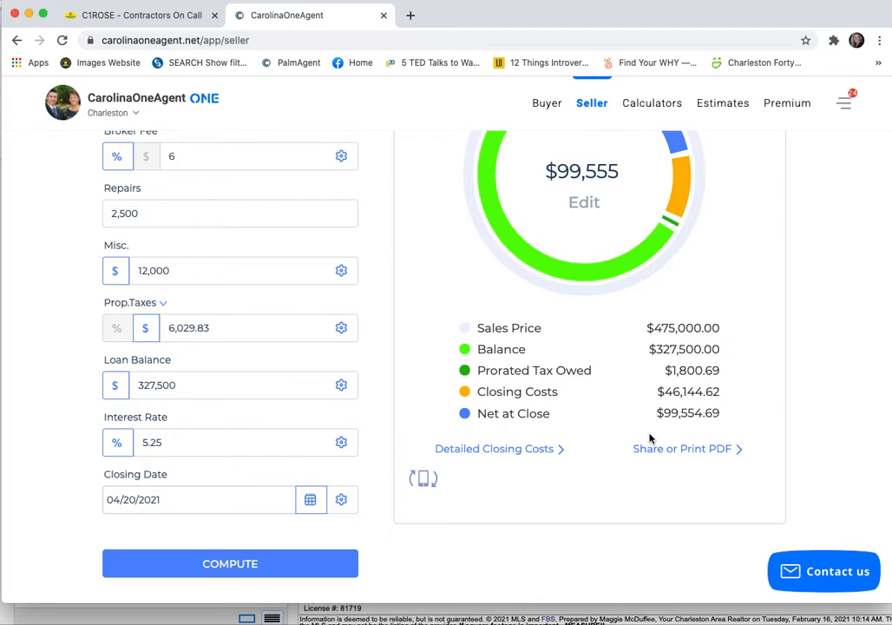
{"action": "scroll", "coordinate": [650, 438], "scroll_direction": "up", "scroll_amount": 1}
{"action": "scroll", "coordinate": [649, 438], "scroll_direction": "up", "scroll_amount": 3}
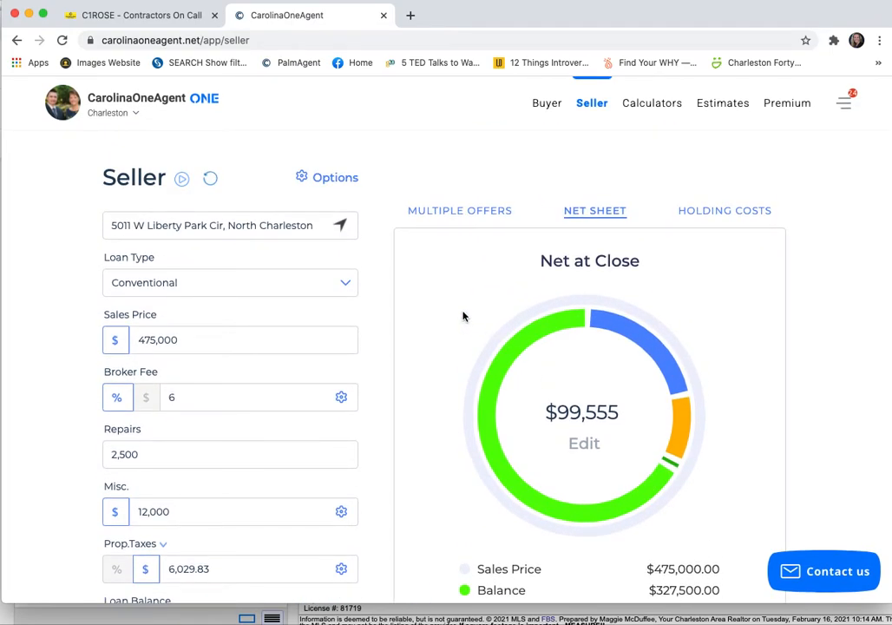
{"action": "left_click", "coordinate": [449, 213]}
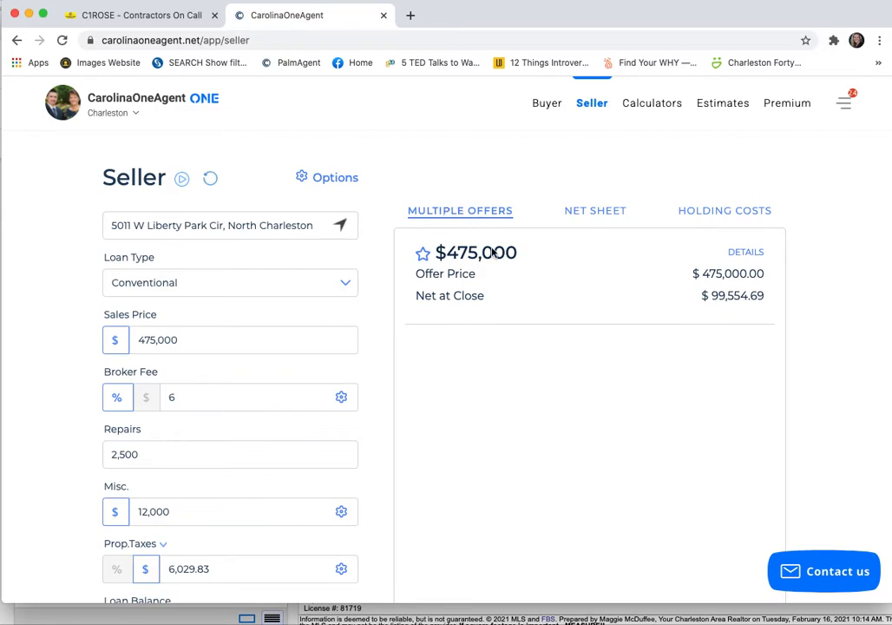
{"action": "scroll", "coordinate": [507, 363], "scroll_direction": "down", "scroll_amount": 5}
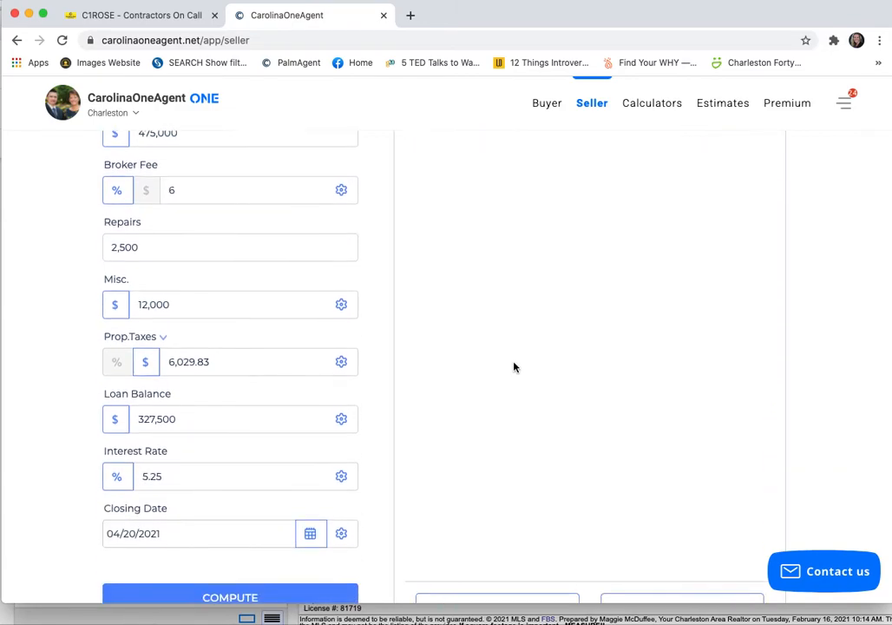
{"action": "left_click", "coordinate": [492, 512]}
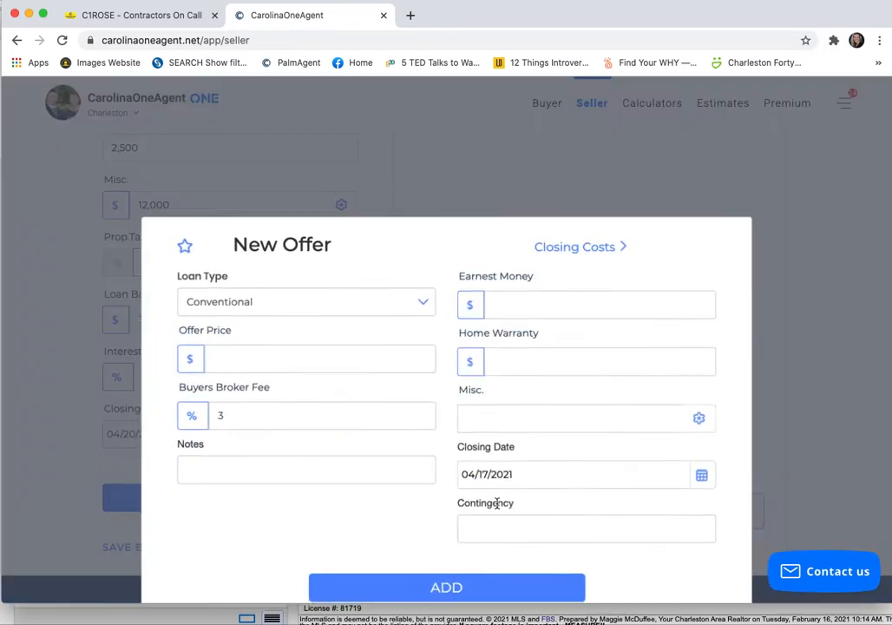
- Set the new offer's loan type to FHA and its offer price to $480,000
{"action": "left_click", "coordinate": [291, 308]}
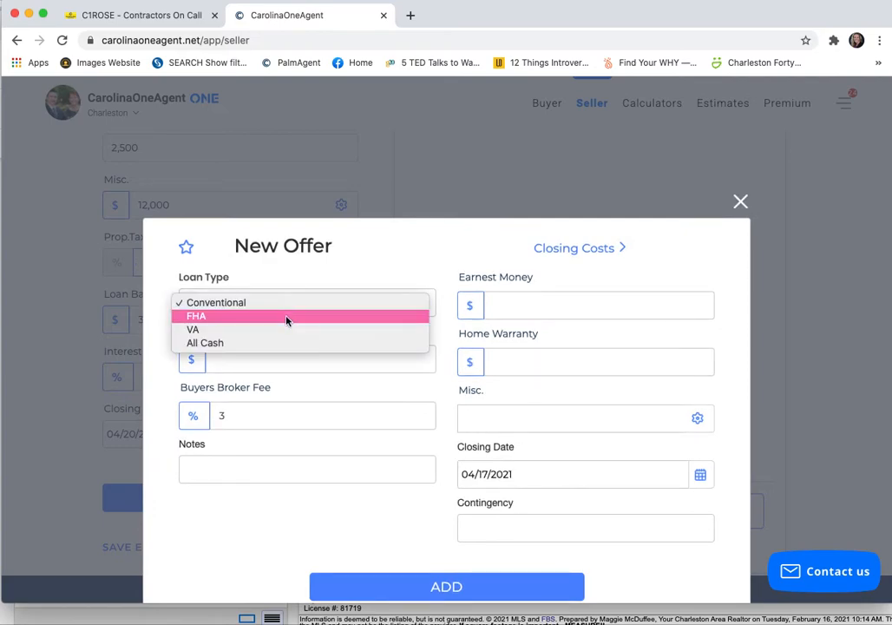
{"action": "left_click", "coordinate": [289, 316]}
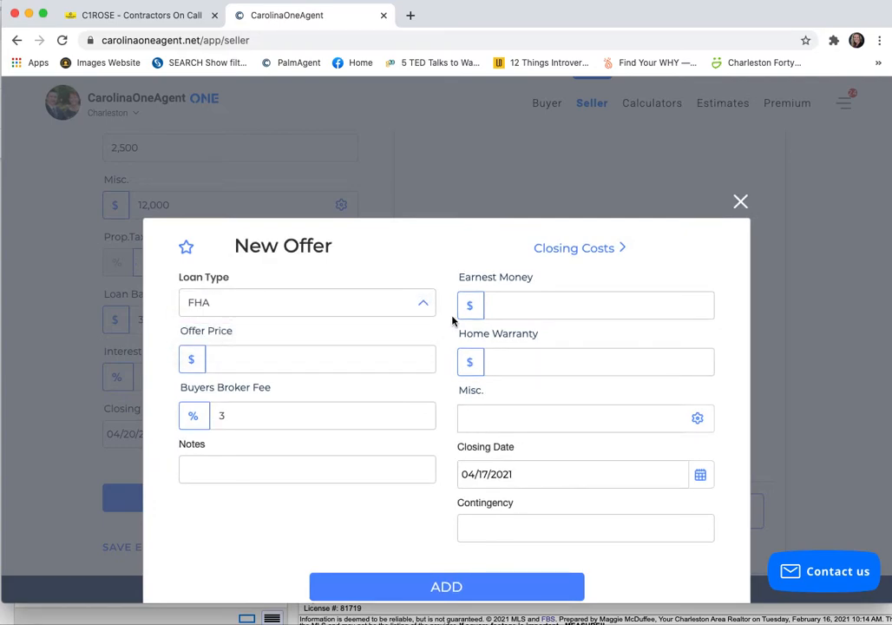
{"action": "left_click", "coordinate": [238, 358]}
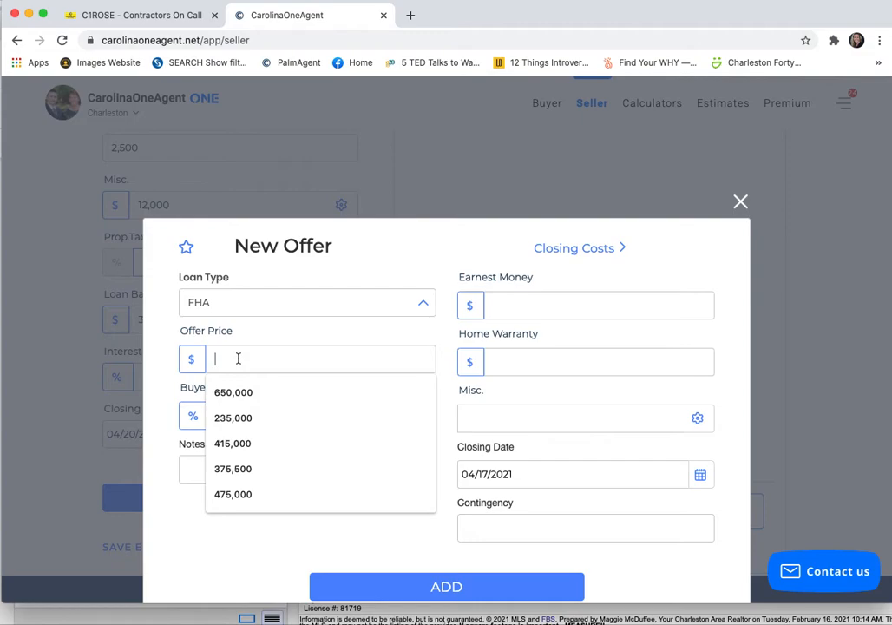
{"action": "type", "text": "4800000"}
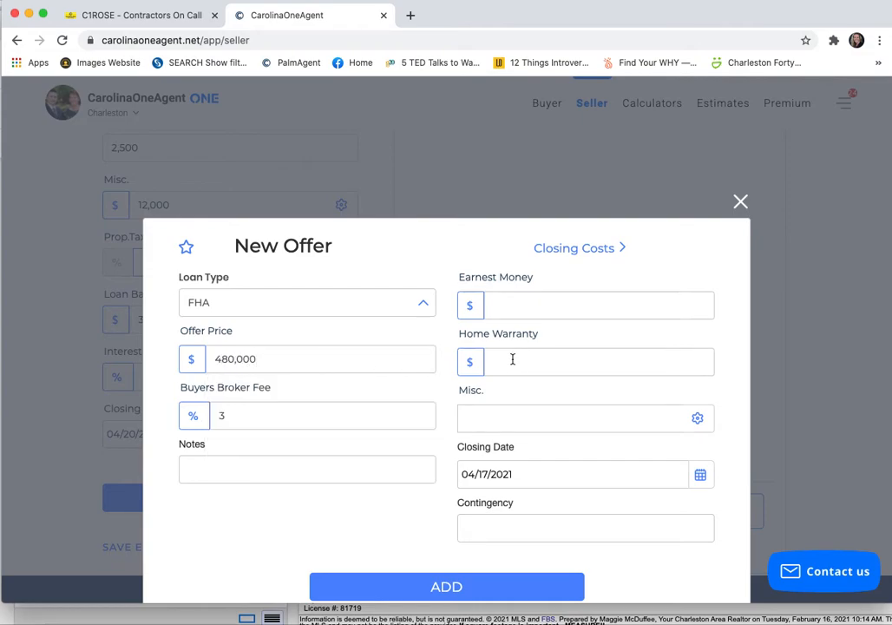
- Set the new offer's home warranty to $790 and its miscellaneous costs to $12,000
{"action": "left_click", "coordinate": [512, 359]}
{"action": "type", "text": "790"}
{"action": "left_click", "coordinate": [498, 425]}
{"action": "type", "text": "12,000"}
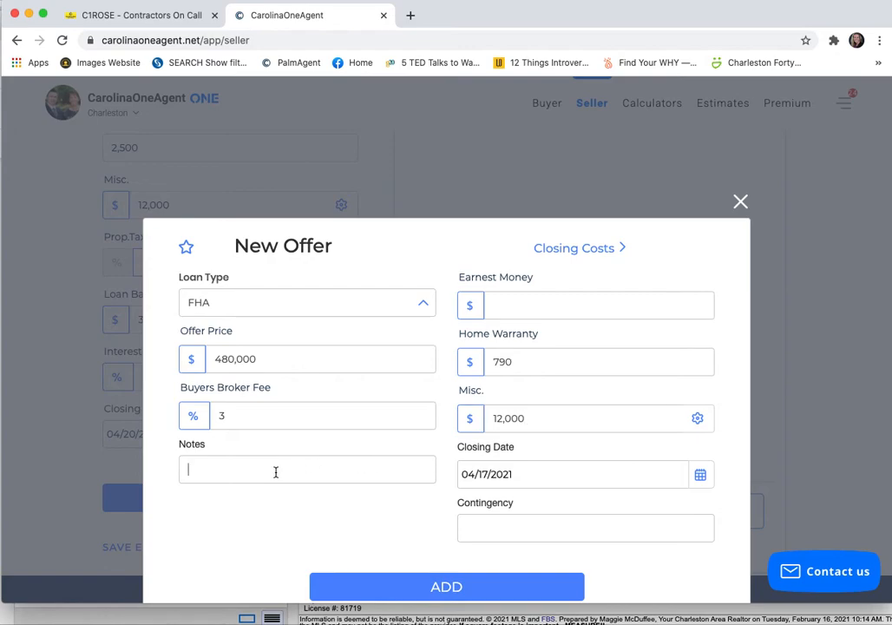
- Add the note "Home Sale Contingency" to the new offer
{"action": "left_click", "coordinate": [275, 472]}
{"action": "type", "text": "Home Sale Co"}
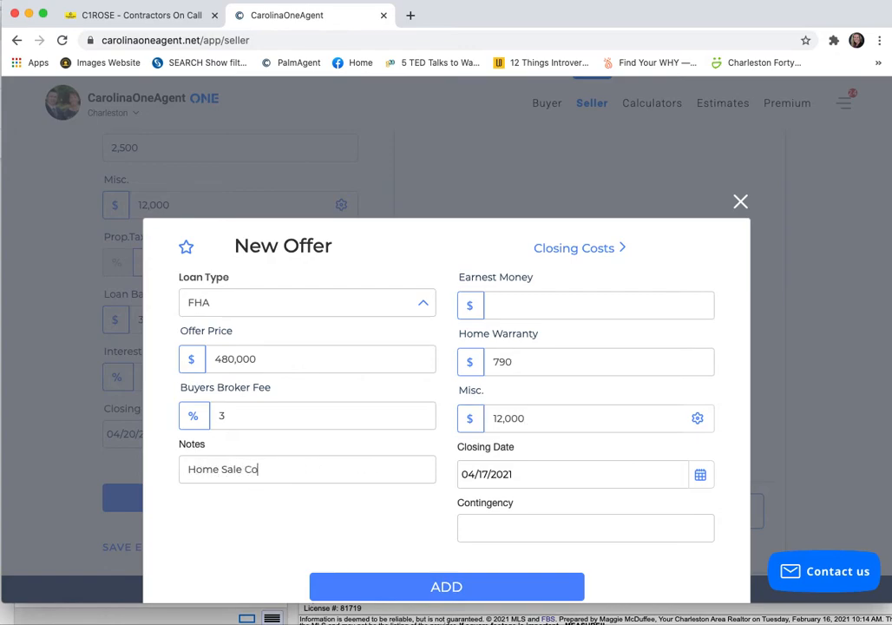
{"action": "type", "text": "ntingency"}
- Set the new offer's closing date to 05/05/2021
{"action": "left_click", "coordinate": [557, 474]}
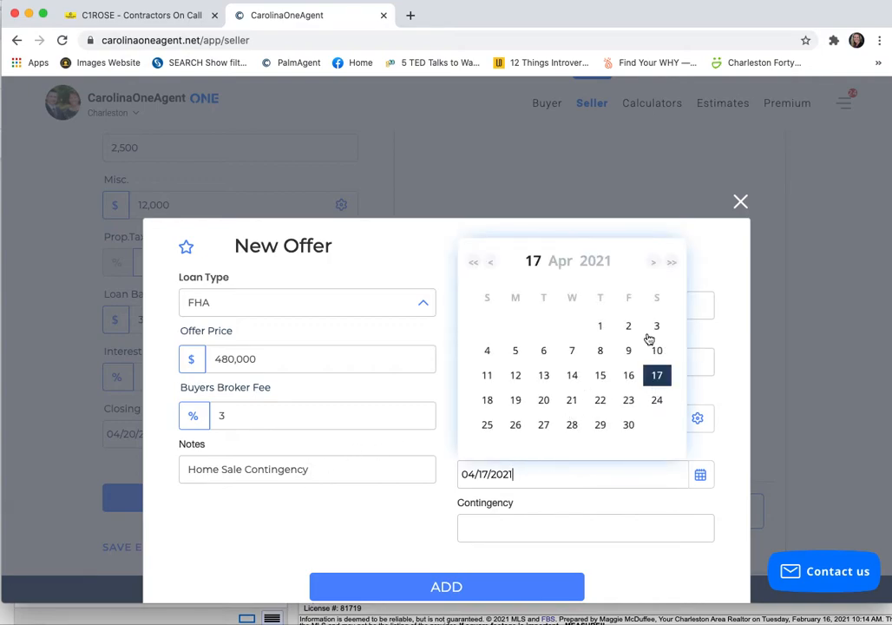
{"action": "left_click", "coordinate": [653, 264]}
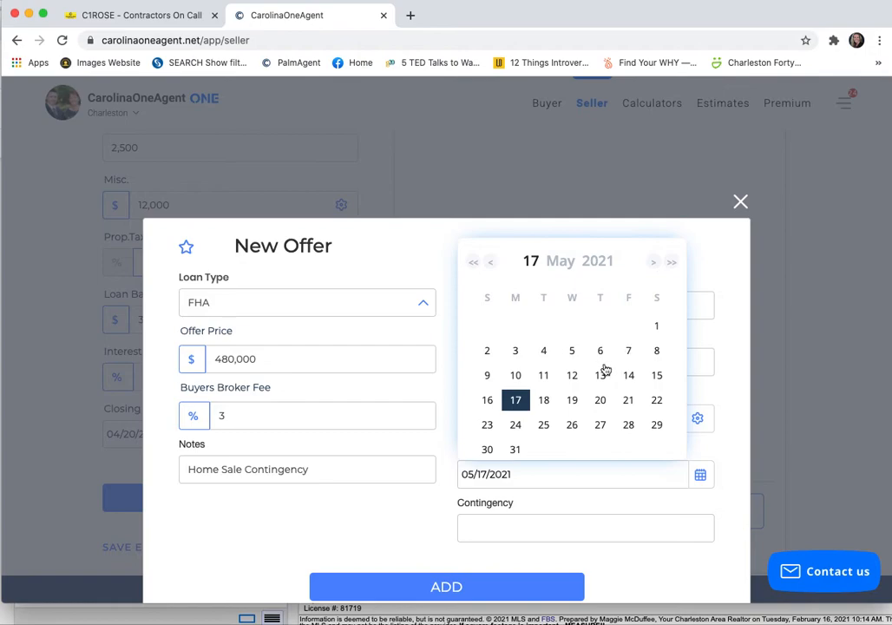
{"action": "left_click", "coordinate": [573, 352]}
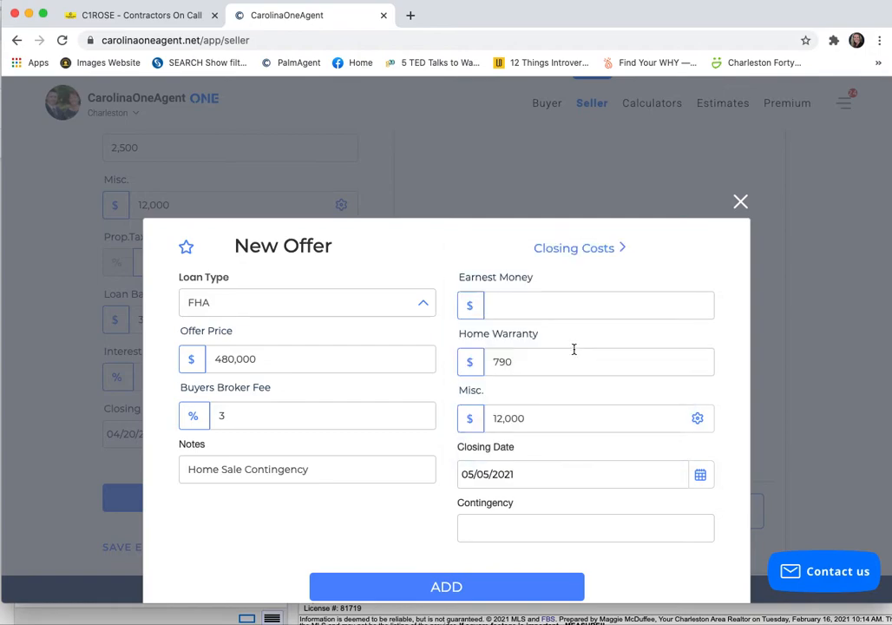
- Enter "Home Sale Contingnecy" as the new offer's contingency and add the offer to the comparison
{"action": "left_click", "coordinate": [514, 532]}
{"action": "type", "text": "Home Sale T"}
{"action": "key", "text": "BackSpace"}
{"action": "type", "text": "Contingnecy"}
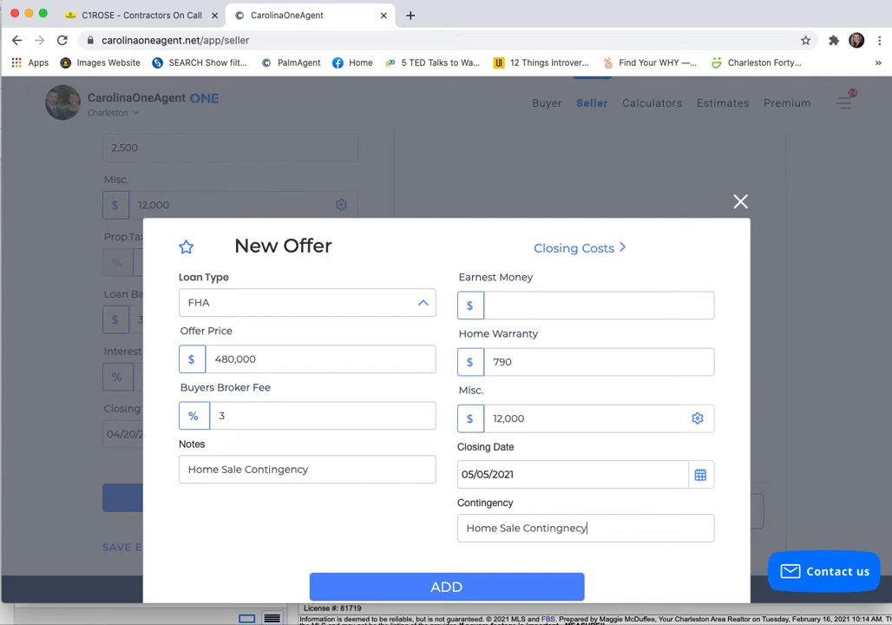
{"action": "left_click", "coordinate": [468, 597]}
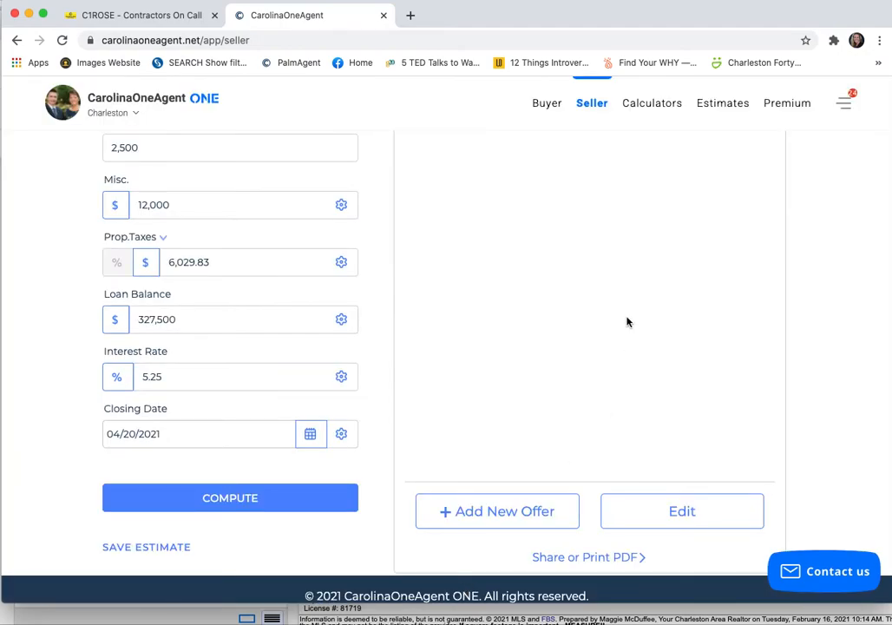
- Look over the compared offers and view the details of the $475,000 offer, leaving them without saving
{"action": "scroll", "coordinate": [629, 299], "scroll_direction": "up", "scroll_amount": 5}
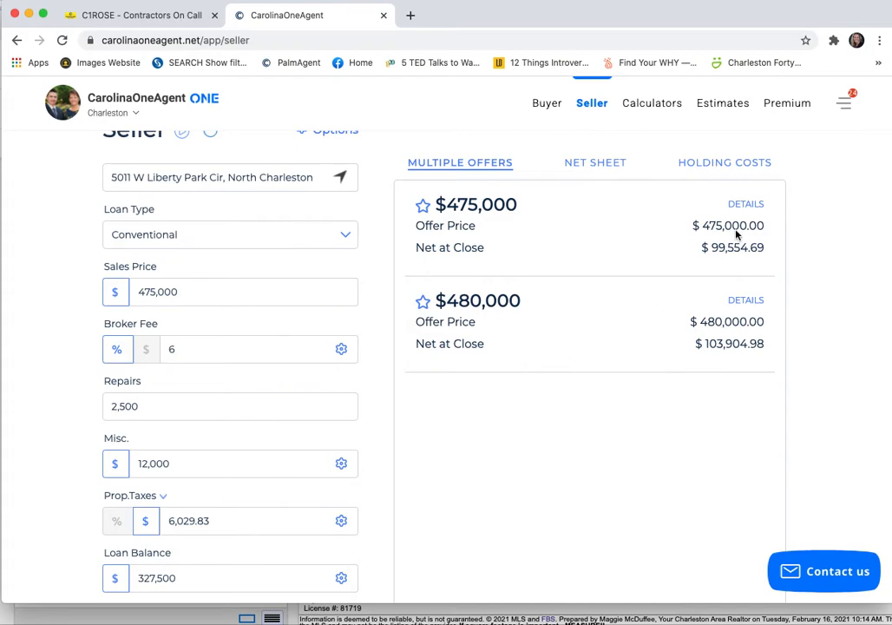
{"action": "left_click", "coordinate": [745, 205]}
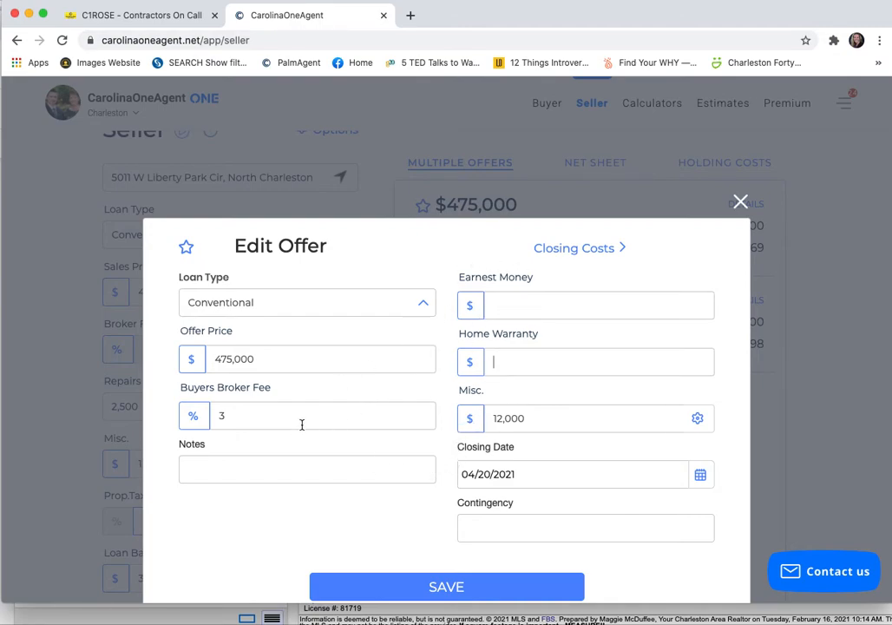
{"action": "left_click", "coordinate": [261, 466]}
{"action": "left_click", "coordinate": [740, 203]}
- Start another new offer with loan type Conventional and an offer price of $492,000
{"action": "scroll", "coordinate": [534, 412], "scroll_direction": "down", "scroll_amount": 5}
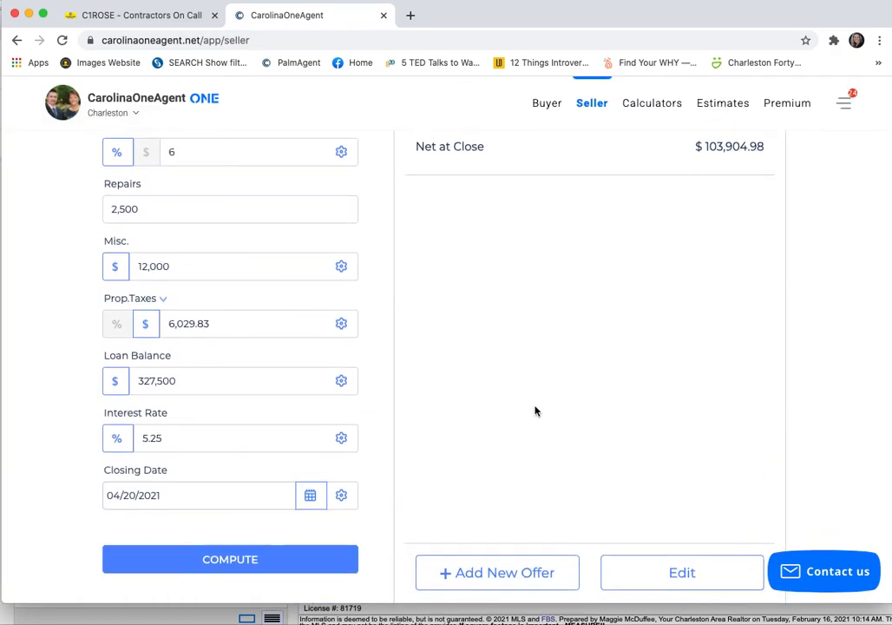
{"action": "left_click", "coordinate": [471, 577]}
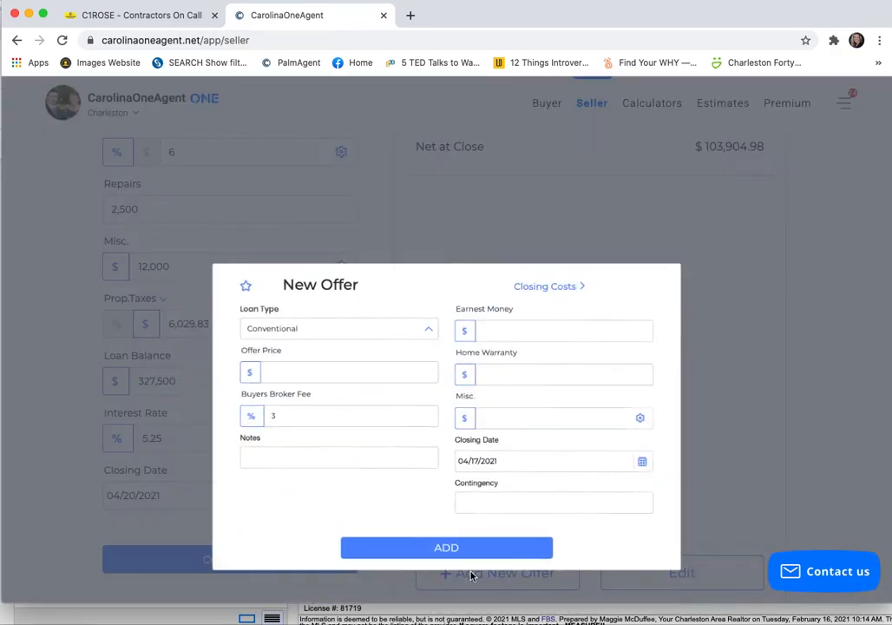
{"action": "left_click", "coordinate": [325, 306]}
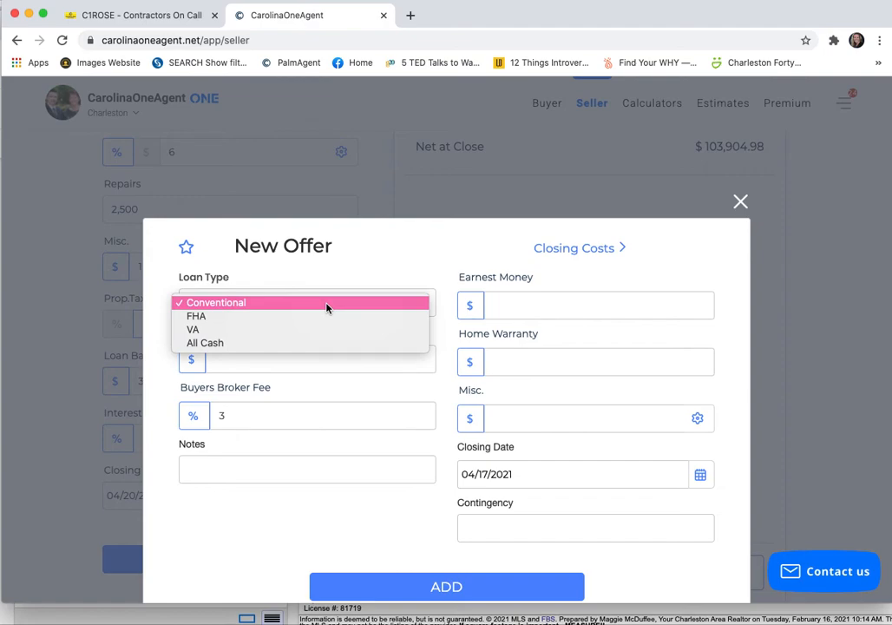
{"action": "left_click", "coordinate": [326, 305]}
{"action": "left_click", "coordinate": [287, 361]}
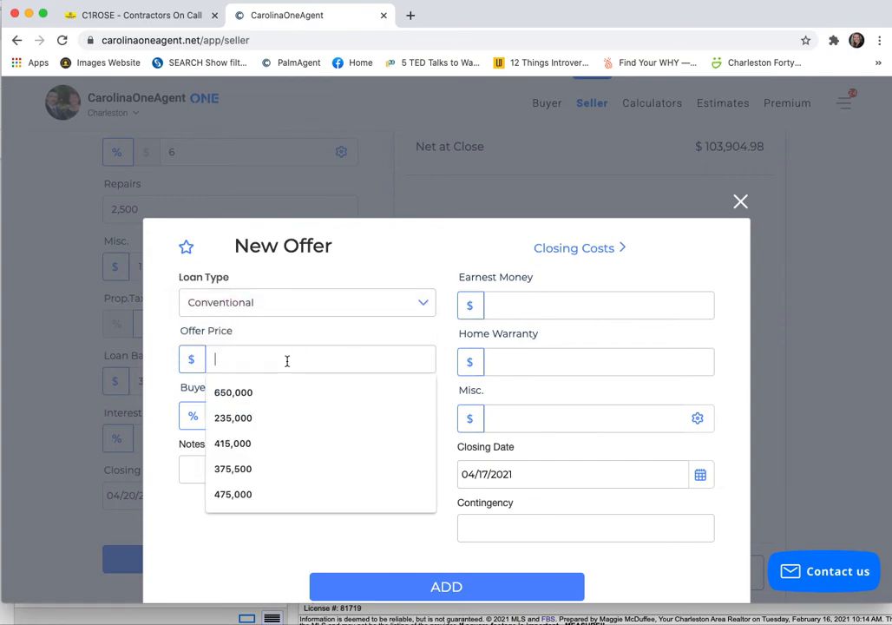
{"action": "type", "text": "492,000"}
- Set the new offer's miscellaneous costs to $16,000 and add the note "Removed Appraisal Contingency"
{"action": "left_click", "coordinate": [530, 360]}
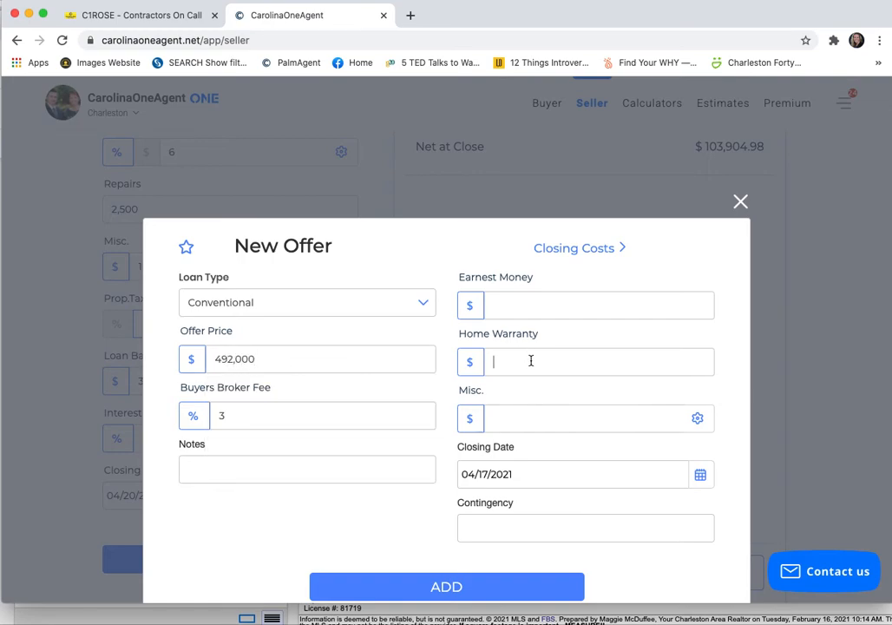
{"action": "left_click", "coordinate": [539, 414]}
{"action": "type", "text": "16,000"}
{"action": "left_click", "coordinate": [375, 465]}
{"action": "type", "text": "Removed Apprsai"}
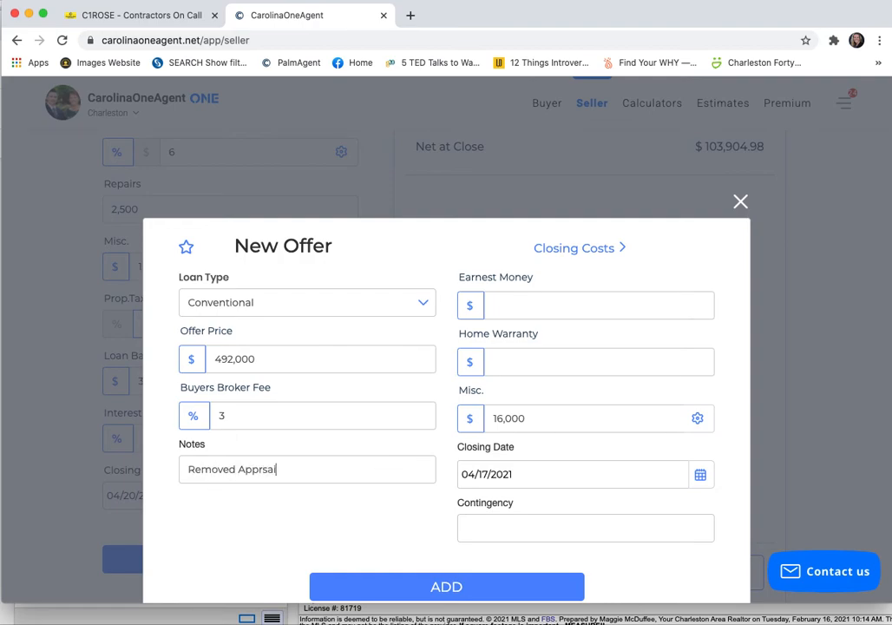
{"action": "key", "text": "BackSpace"}
{"action": "key", "text": "BackSpace"}
{"action": "key", "text": "BackSpace"}
{"action": "type", "text": "aisal Contingency"}
- Set the new offer's closing date to 04/22/2021 and add the offer to the comparison
{"action": "left_click", "coordinate": [523, 473]}
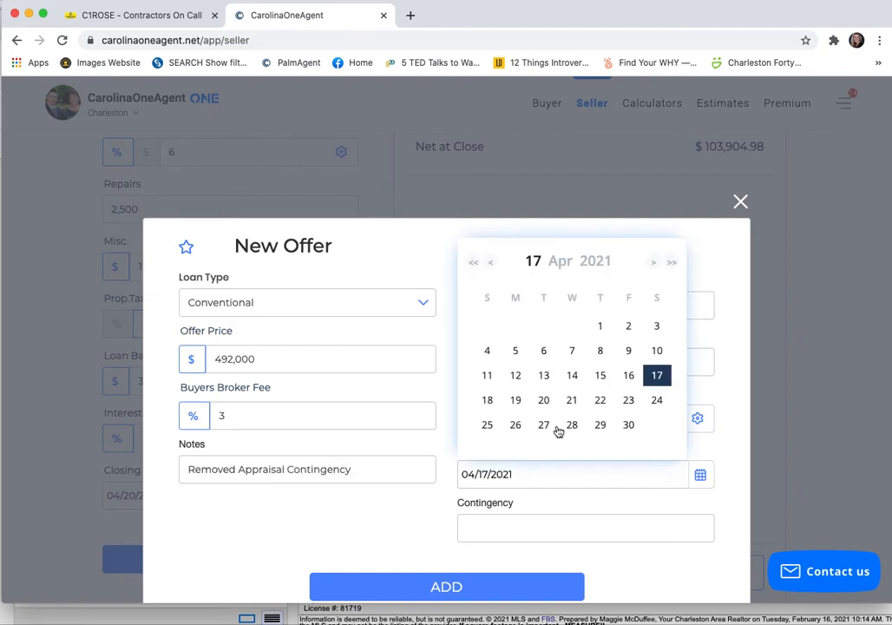
{"action": "left_click", "coordinate": [600, 400]}
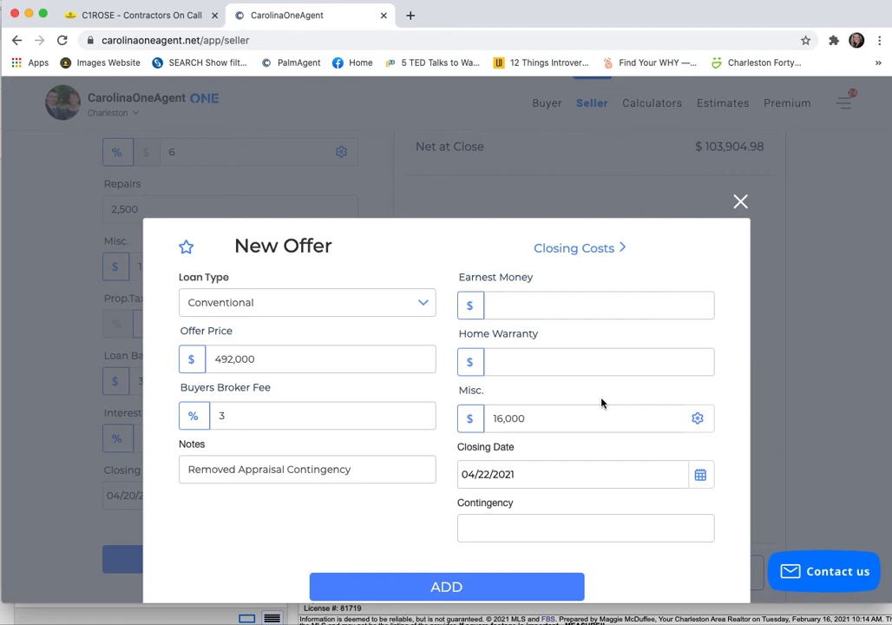
{"action": "left_click", "coordinate": [446, 586]}
{"action": "scroll", "coordinate": [628, 442], "scroll_direction": "up", "scroll_amount": 5}
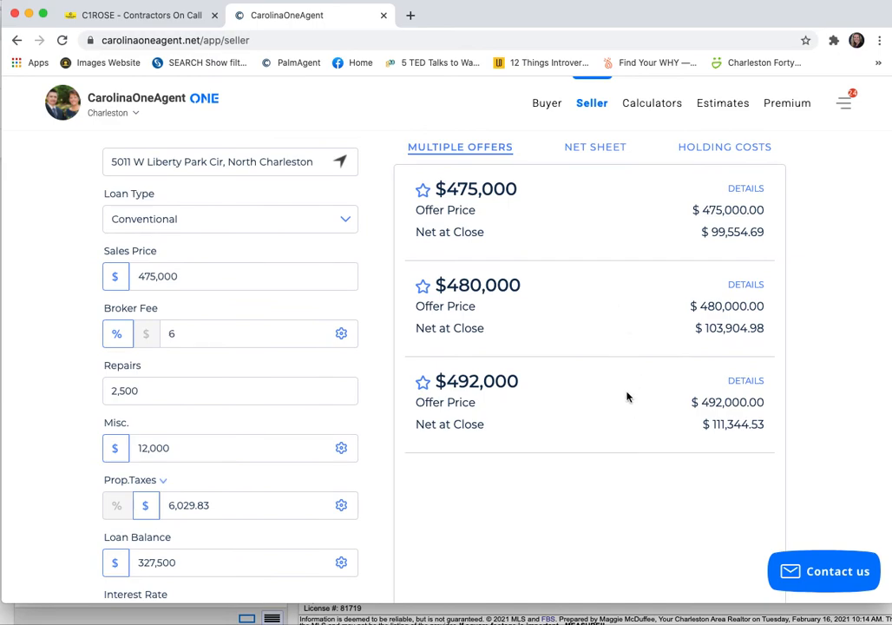
- Open the shareable PDF of the single-offer net sheet and review its costs, chart and templates
{"action": "left_click", "coordinate": [605, 149]}
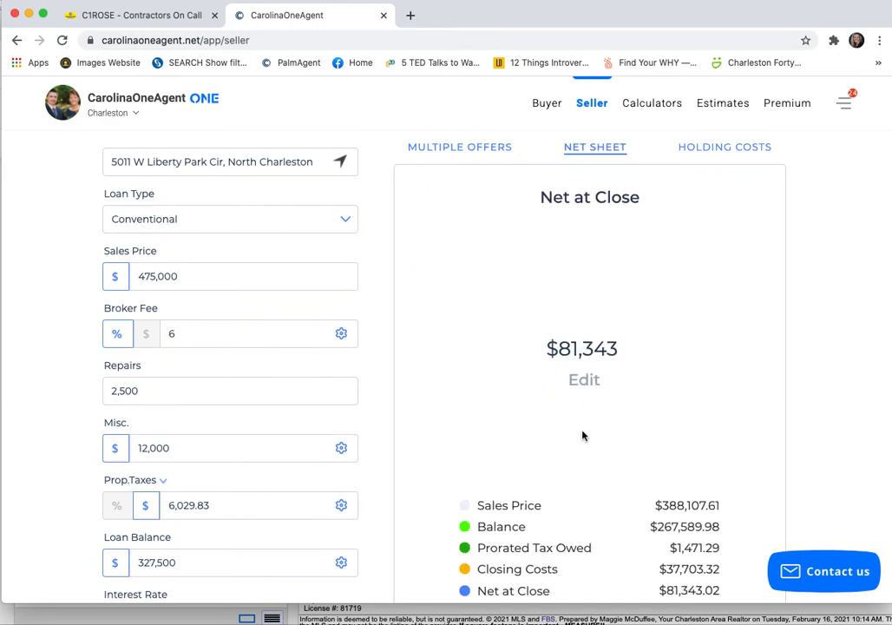
{"action": "scroll", "coordinate": [668, 450], "scroll_direction": "down", "scroll_amount": 3}
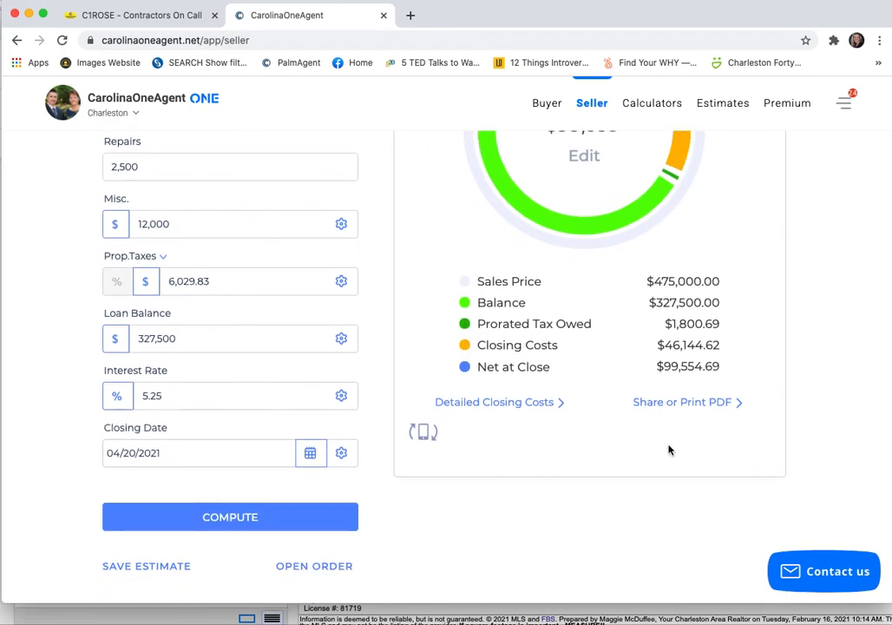
{"action": "left_click", "coordinate": [664, 437]}
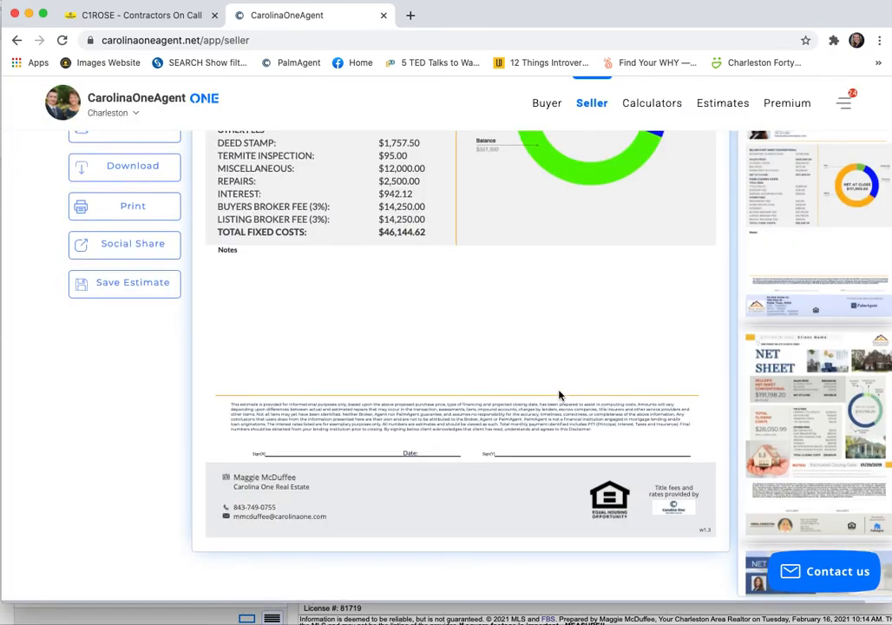
{"action": "scroll", "coordinate": [560, 393], "scroll_direction": "up", "scroll_amount": 3}
{"action": "scroll", "coordinate": [559, 391], "scroll_direction": "down", "scroll_amount": 4}
{"action": "scroll", "coordinate": [559, 392], "scroll_direction": "up", "scroll_amount": 5}
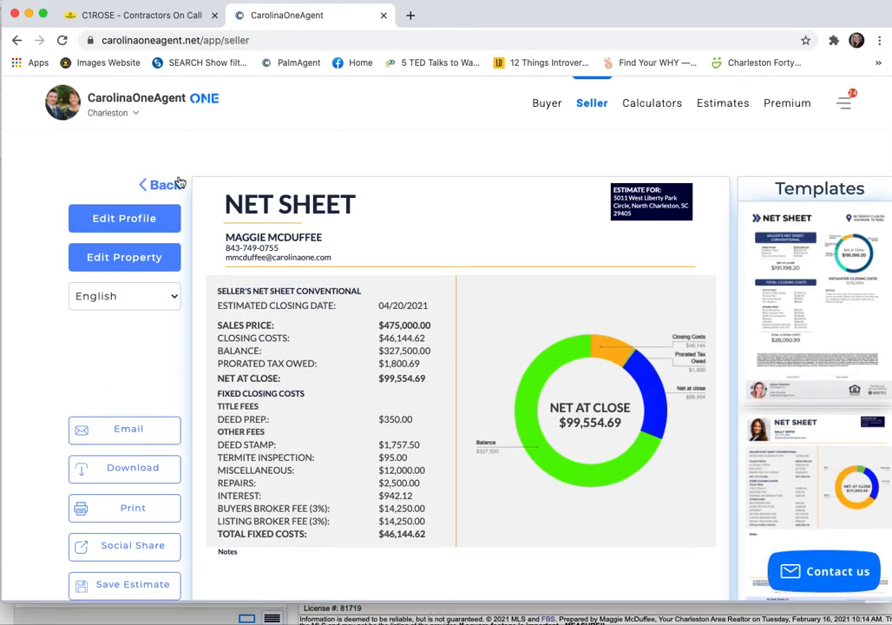
{"action": "scroll", "coordinate": [115, 452], "scroll_direction": "down", "scroll_amount": 1}
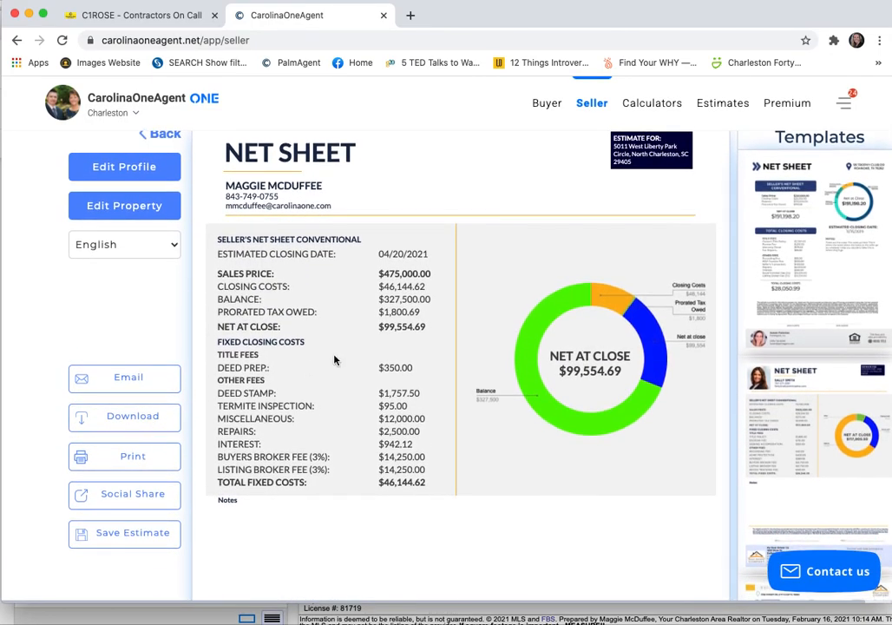
{"action": "scroll", "coordinate": [490, 365], "scroll_direction": "up", "scroll_amount": 1}
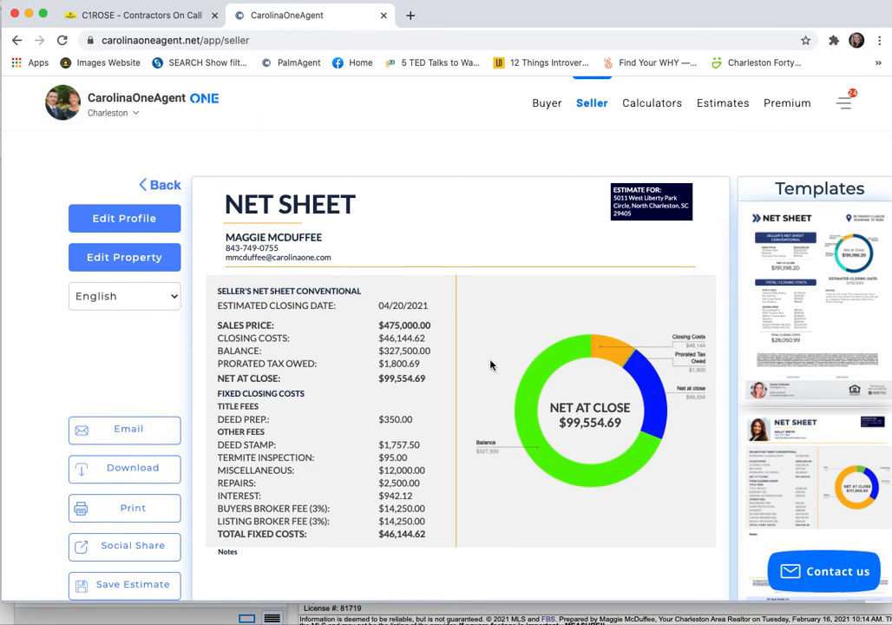
- Return from the net sheet PDF and generate the shareable PDF of the Multiple Offers comparison
{"action": "left_click", "coordinate": [141, 183]}
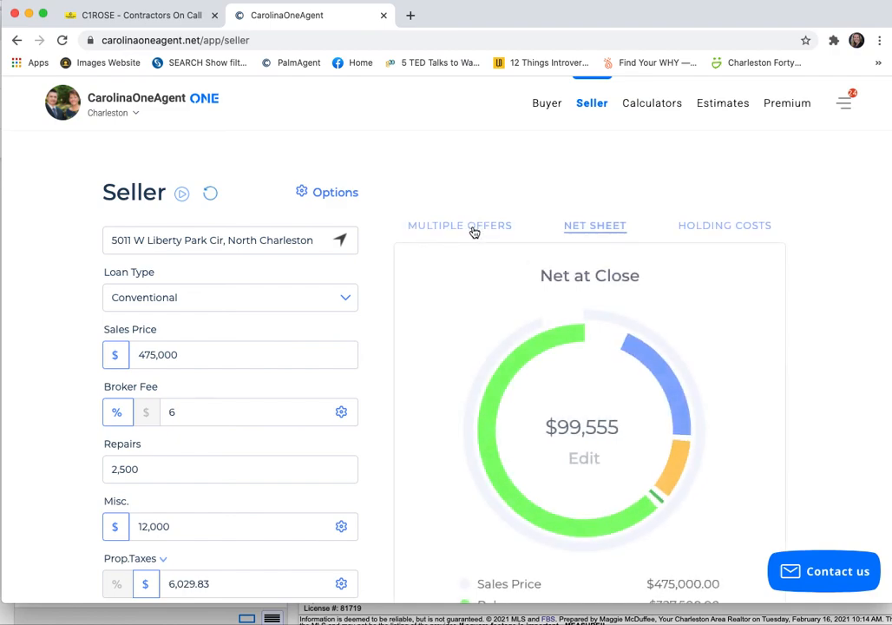
{"action": "left_click", "coordinate": [473, 227]}
{"action": "scroll", "coordinate": [643, 423], "scroll_direction": "down", "scroll_amount": 5}
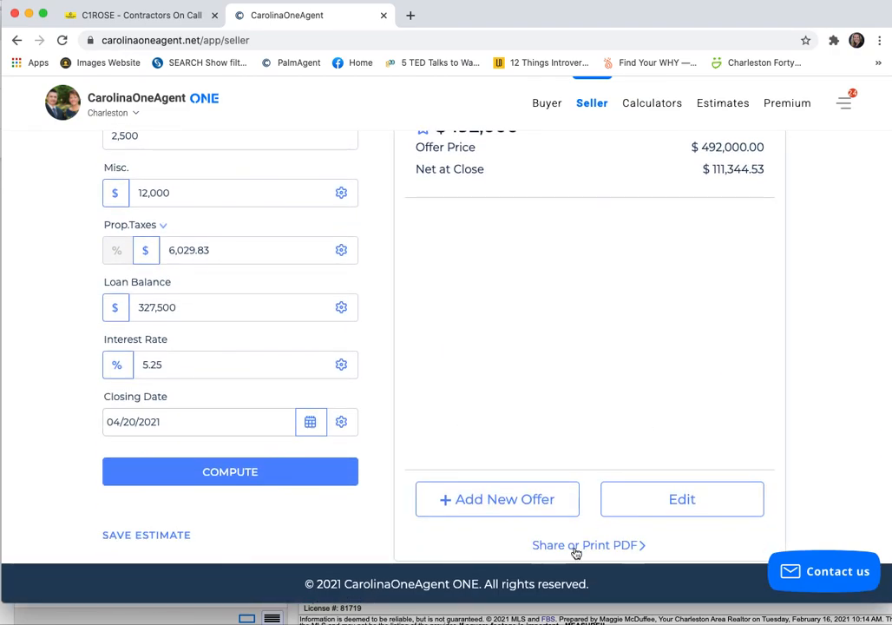
{"action": "left_click", "coordinate": [575, 549]}
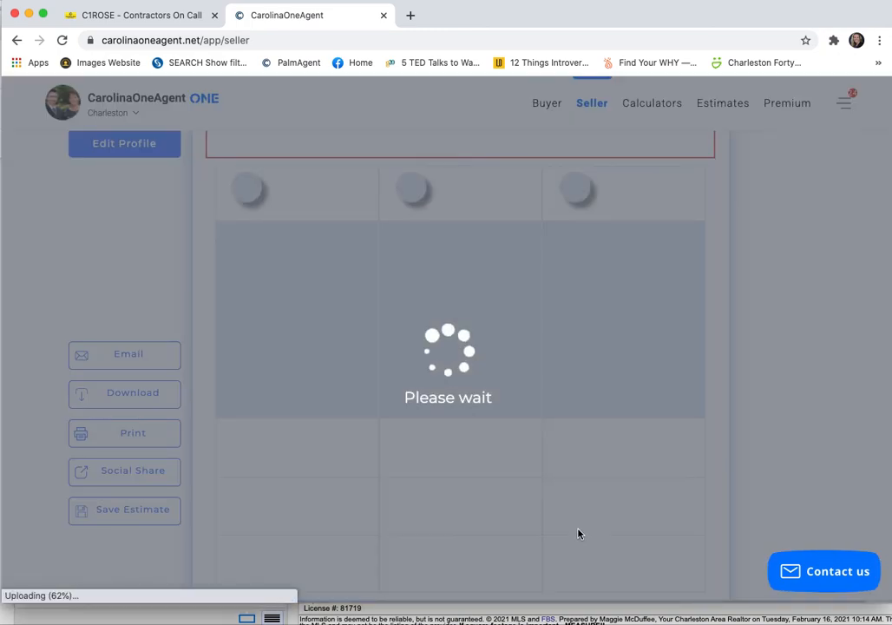